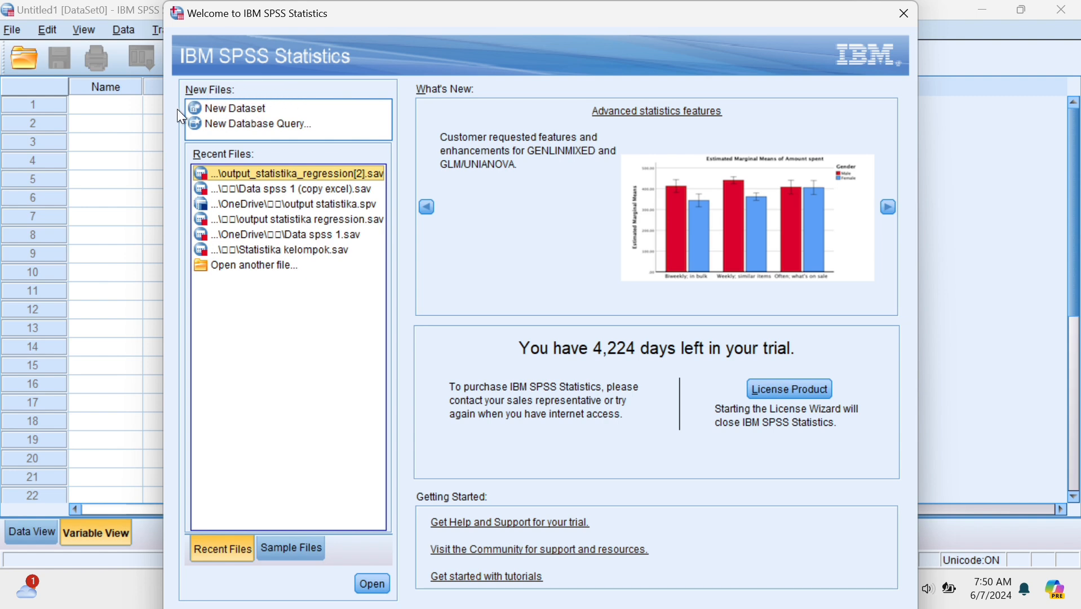
# - Create a new dataset and define two variables named X and Y
pyautogui.doubleClick(255, 111)
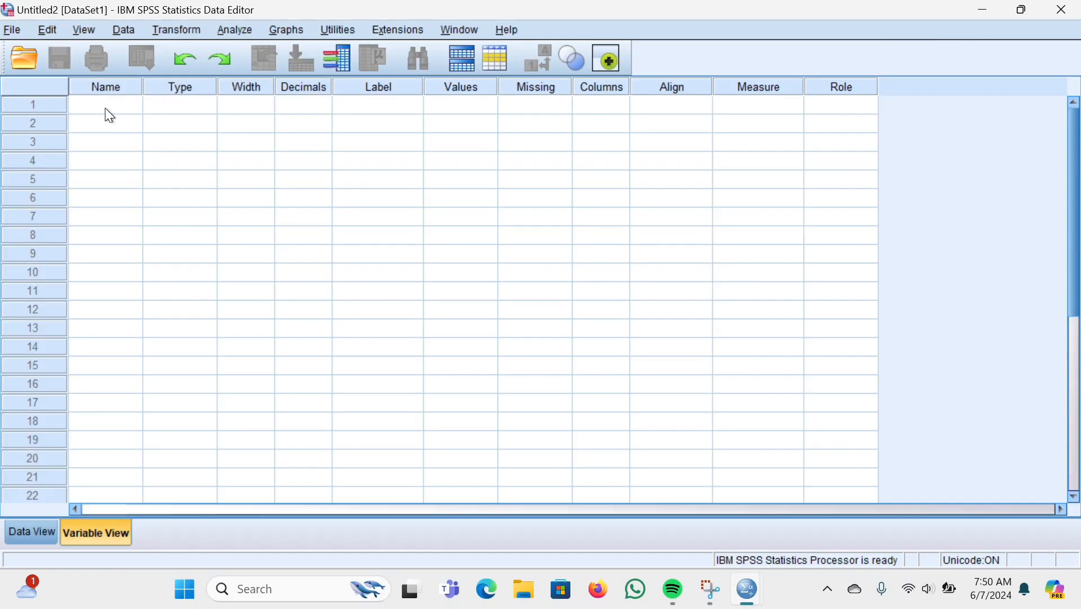
pyautogui.click(109, 107)
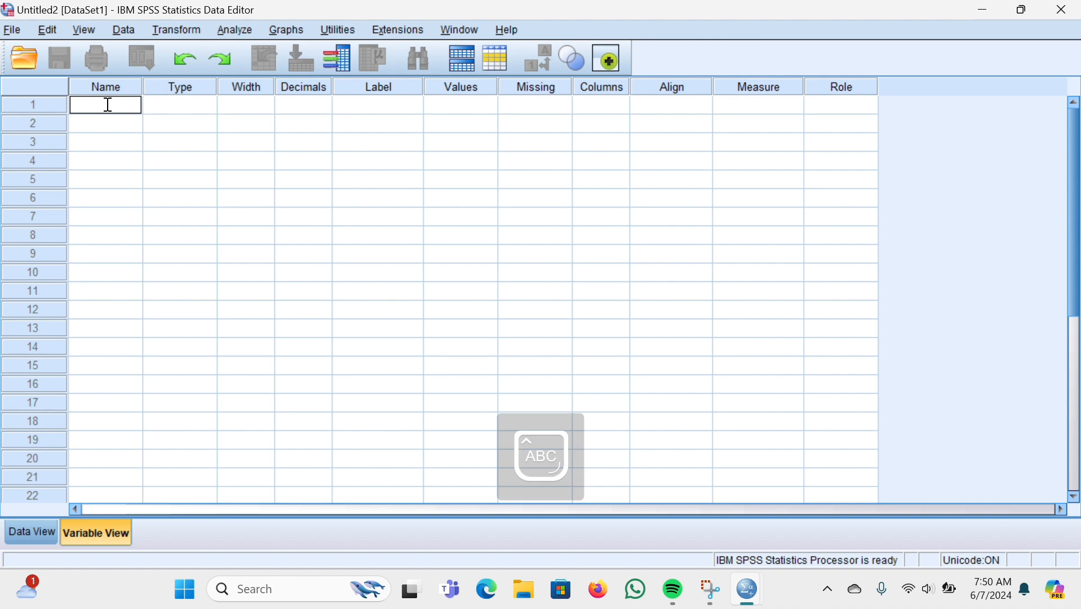
pyautogui.write('X')
pyautogui.click(102, 125)
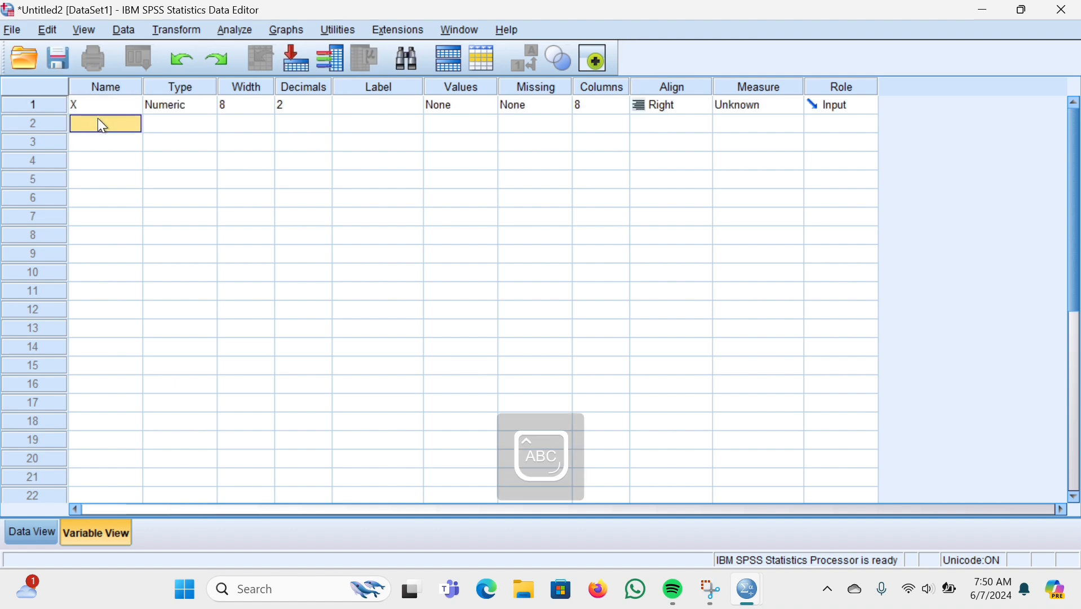
pyautogui.write('Y')
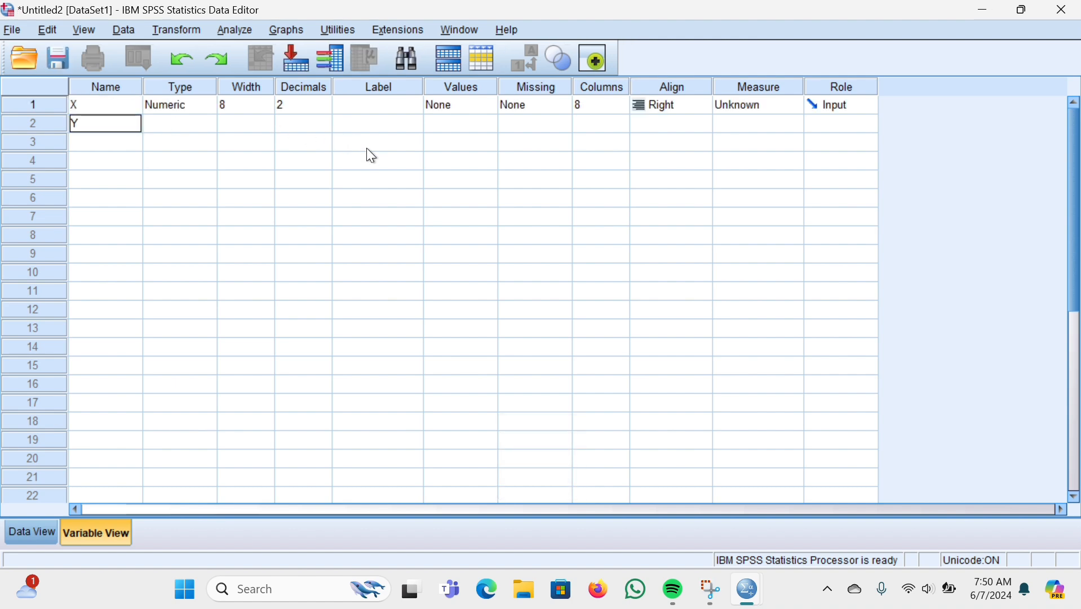
pyautogui.press('Return')
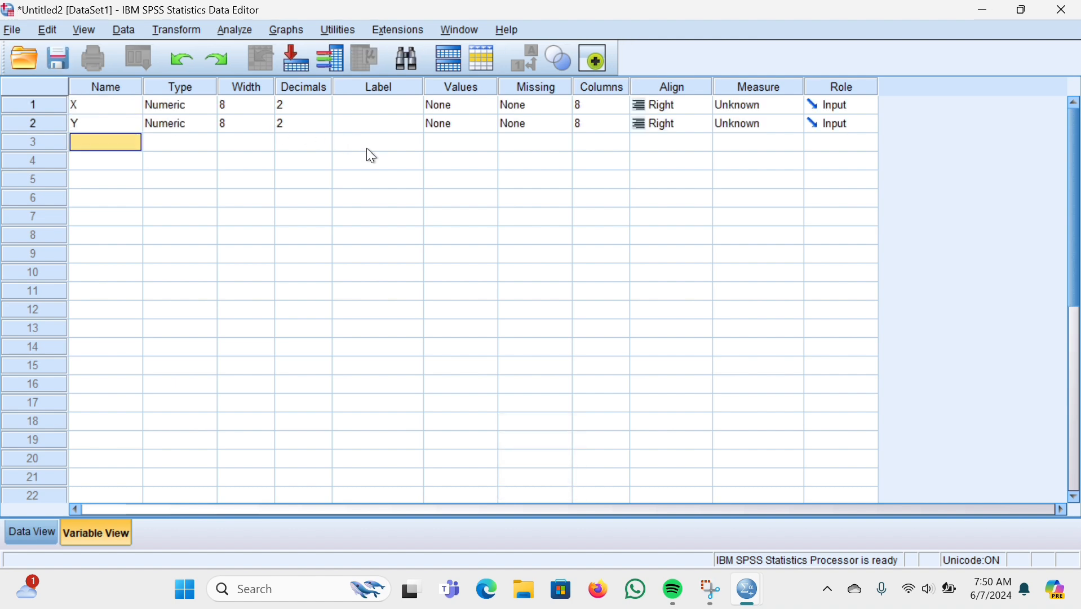
# - Label variable X as "AC Gedung Lama FISIP ULM"
pyautogui.click(399, 105)
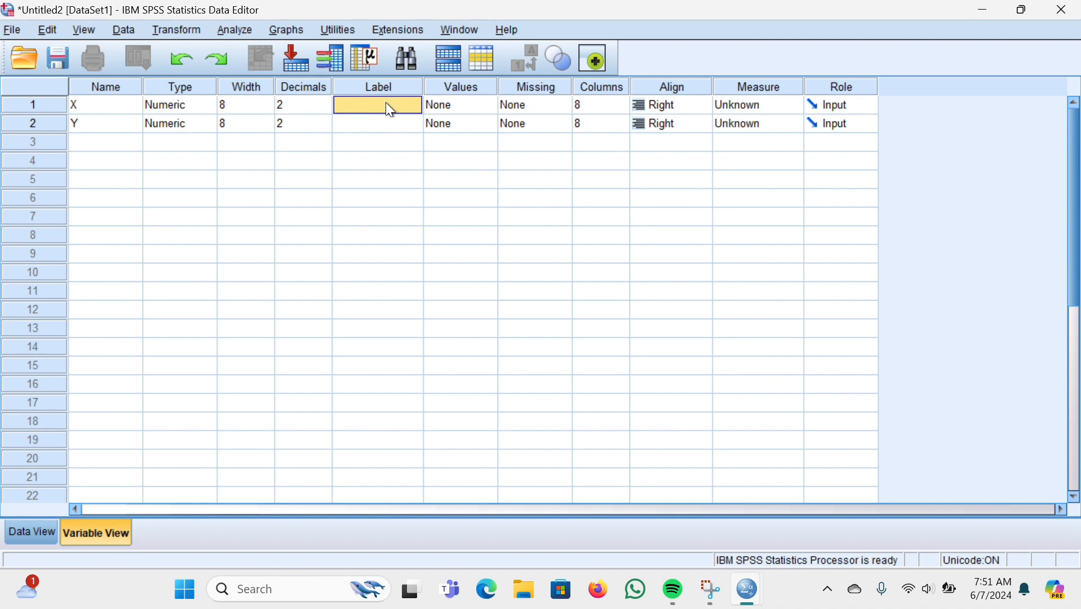
pyautogui.write('AC')
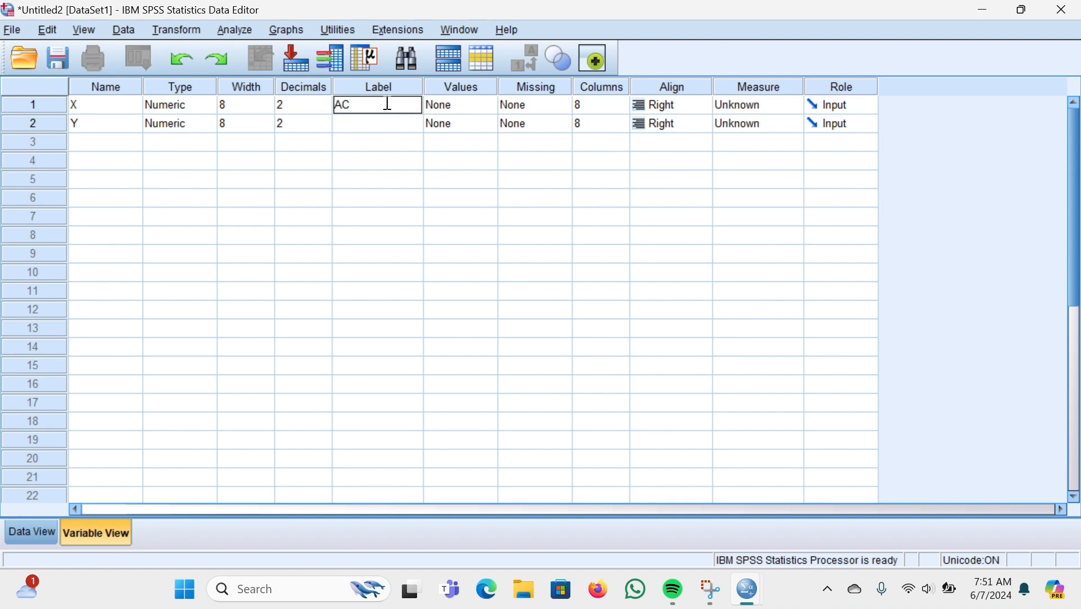
pyautogui.write(' Gedung')
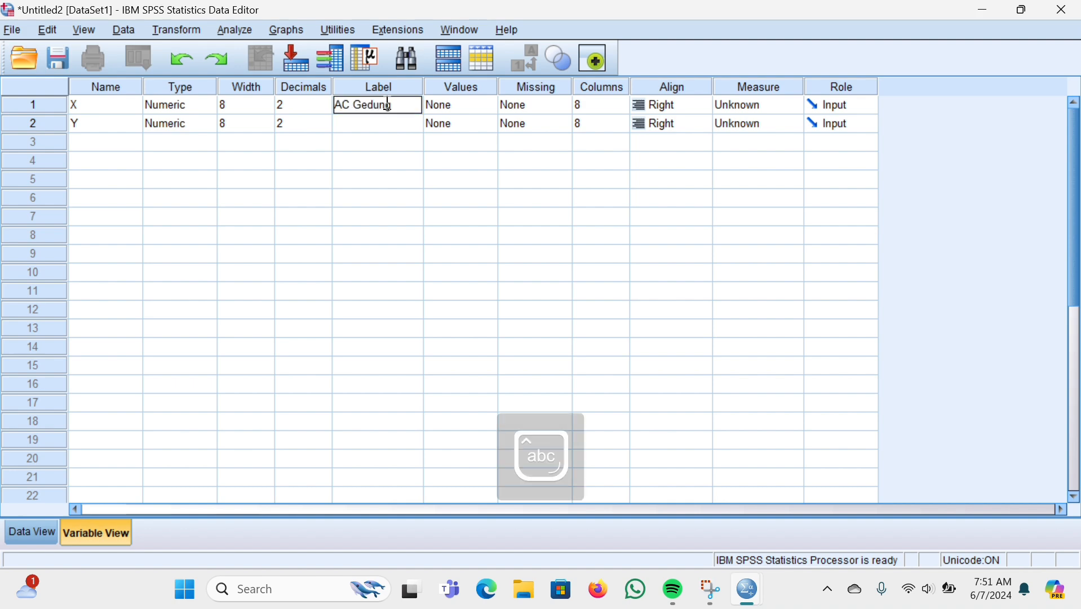
pyautogui.write(' Lama')
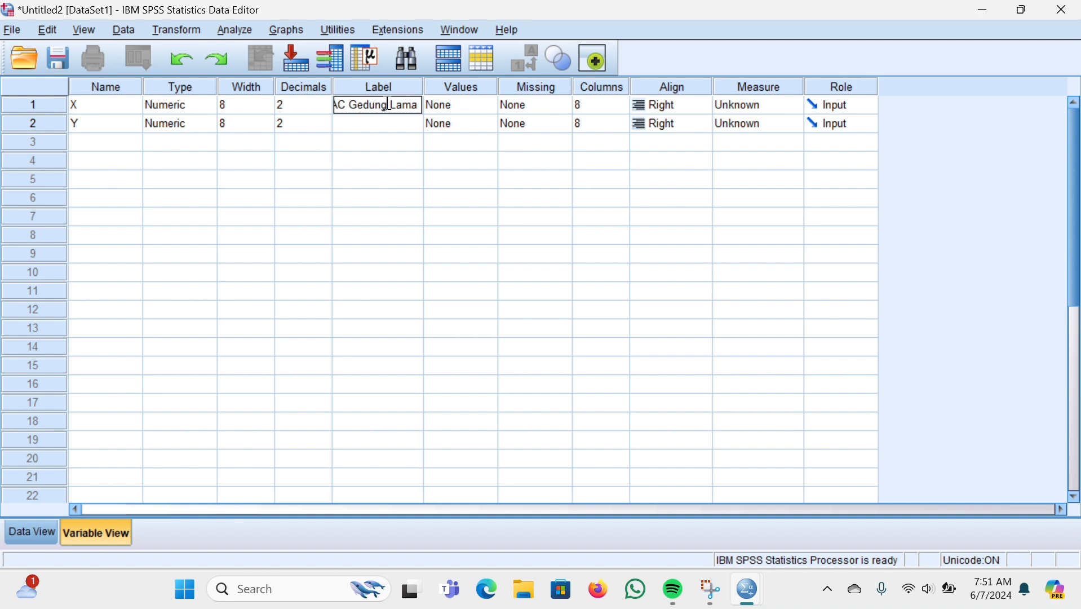
pyautogui.write(' FISIP ULM')
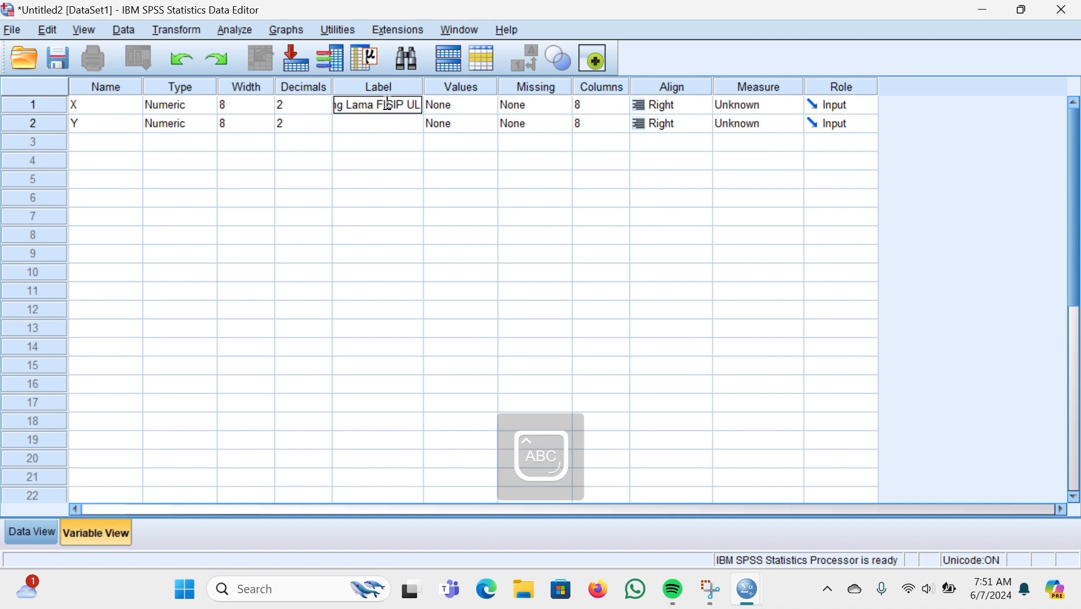
# - Label variable Y as "Kondisi Psikologis Mahasiswa FISIP"
pyautogui.click(371, 124)
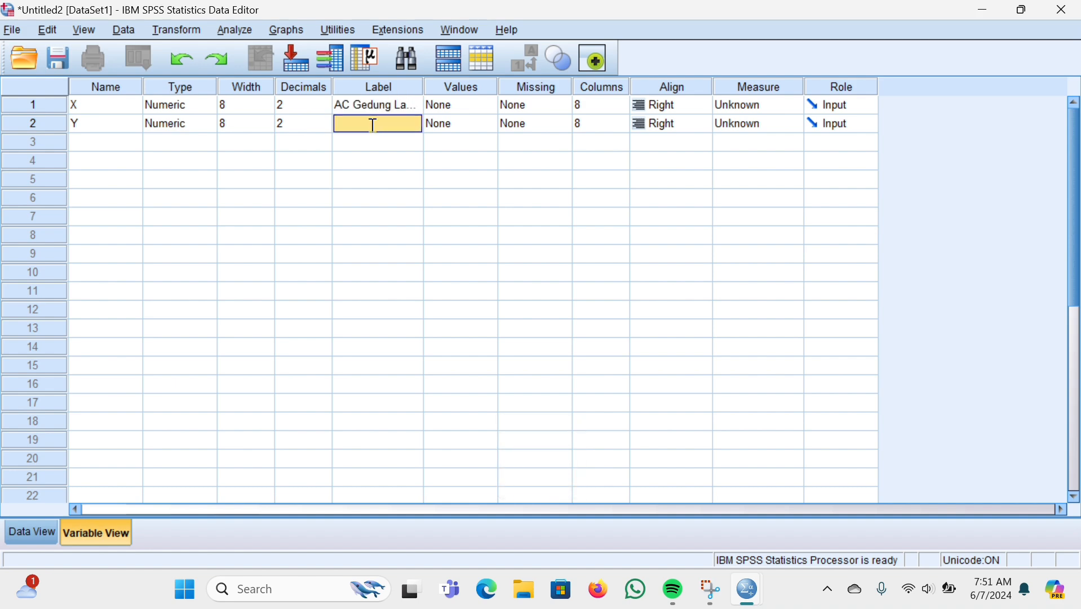
pyautogui.press('capslock')
pyautogui.write('Kondisi')
pyautogui.press('capslock')
pyautogui.write('P')
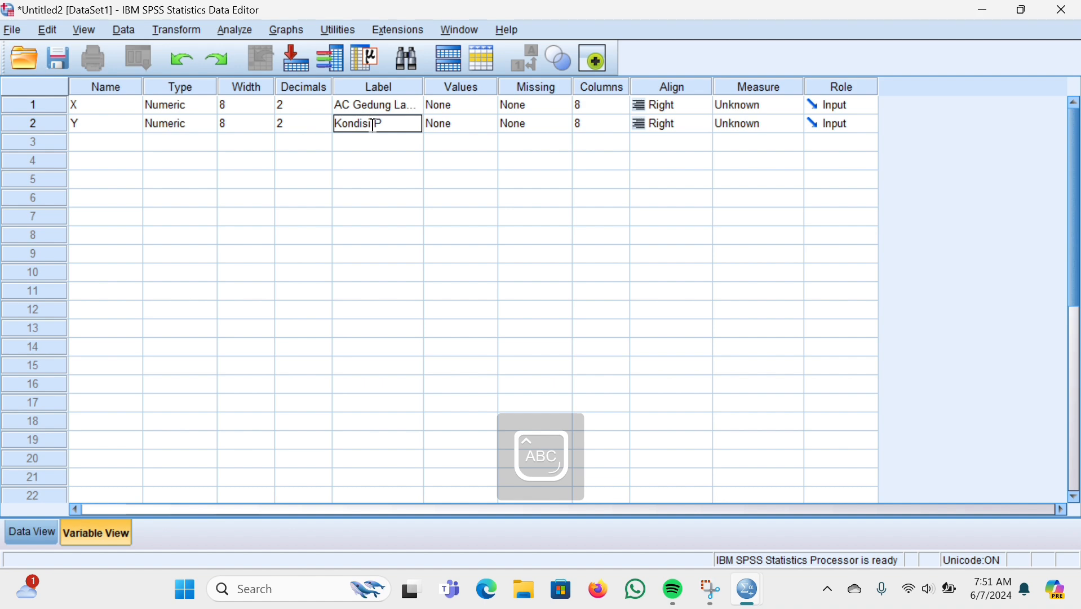
pyautogui.press('capslock')
pyautogui.write('sikologis')
pyautogui.press('Return')
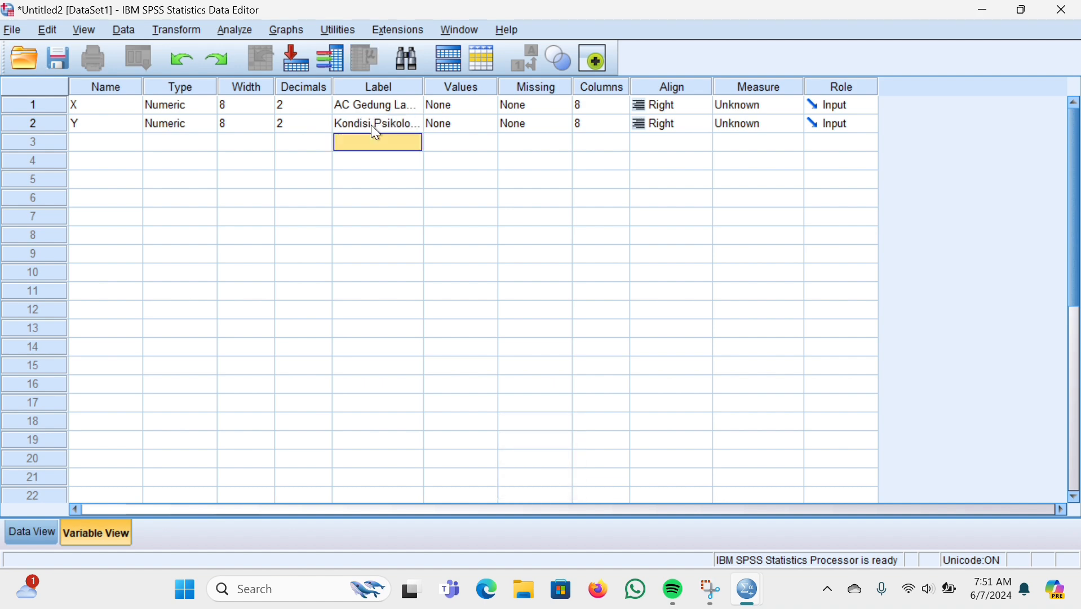
pyautogui.click(396, 125)
pyautogui.click(402, 122)
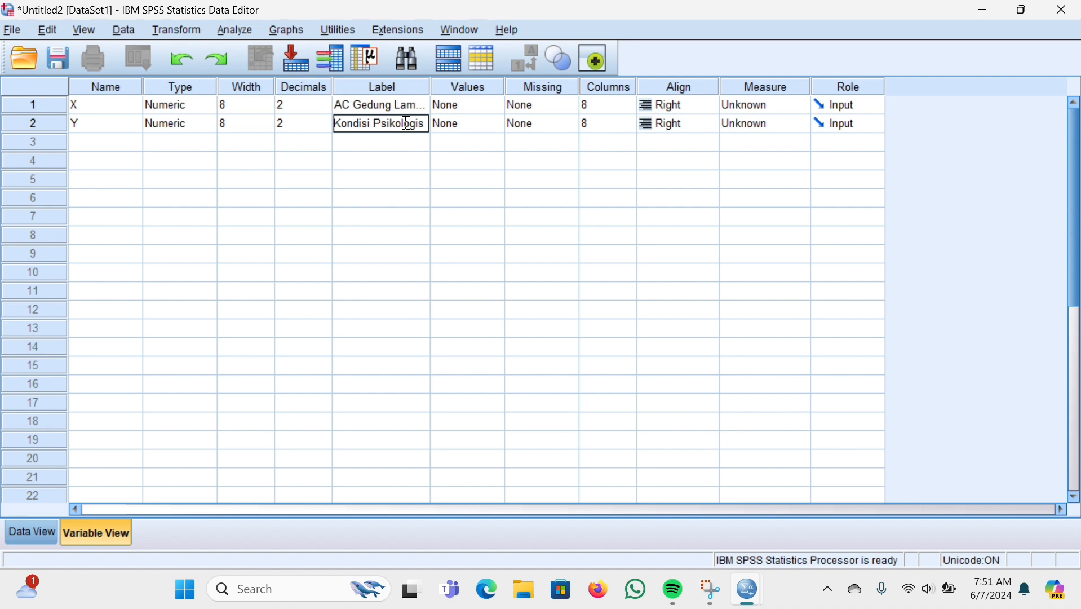
pyautogui.write('Mahasis')
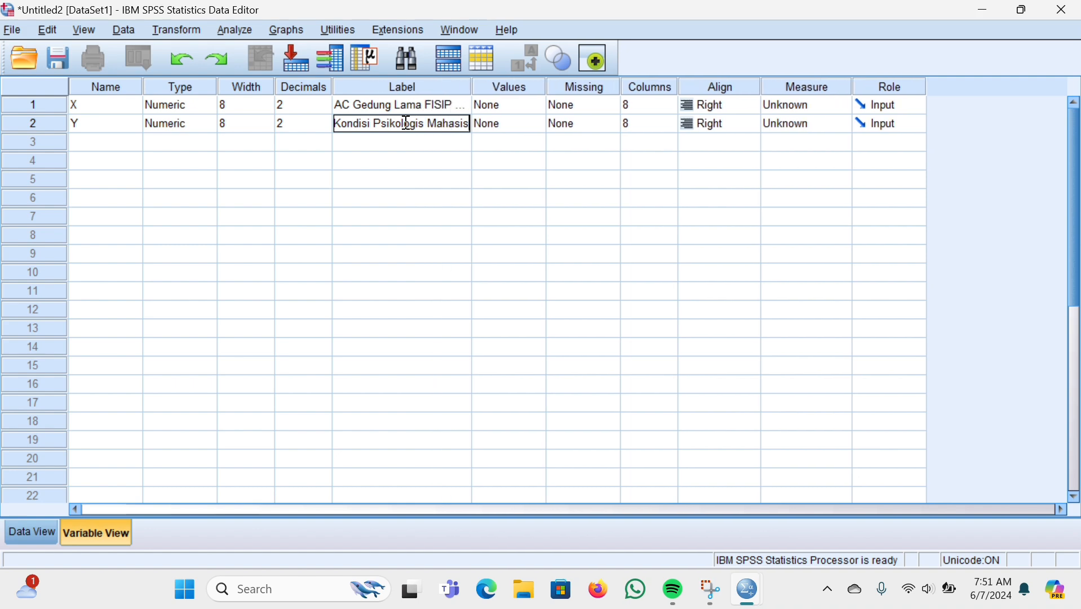
pyautogui.write('wa FISIP')
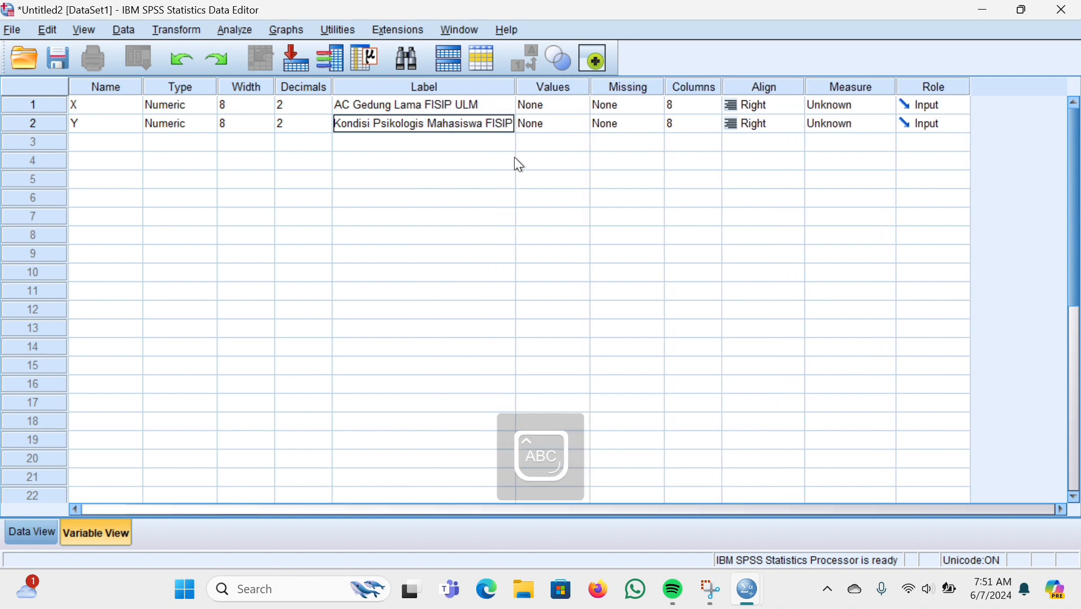
# - Add value labels for variable X: 1 as "Sangat Tidak Setuju" and 2 as "Tidak Setuju"
pyautogui.click(560, 111)
pyautogui.click(581, 105)
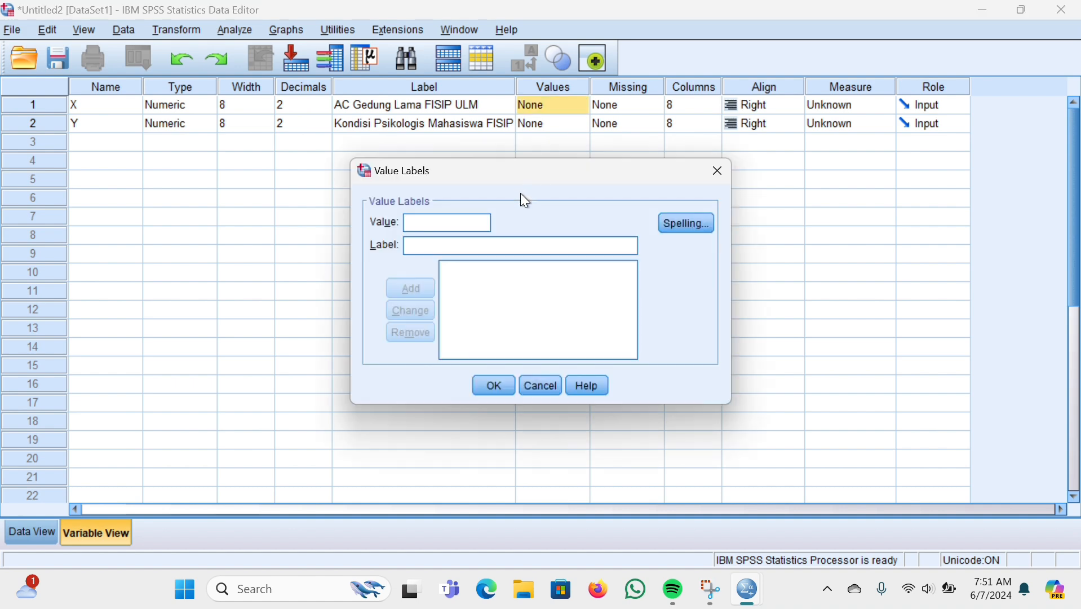
pyautogui.write('1')
pyautogui.click(473, 247)
pyautogui.write('Sanga')
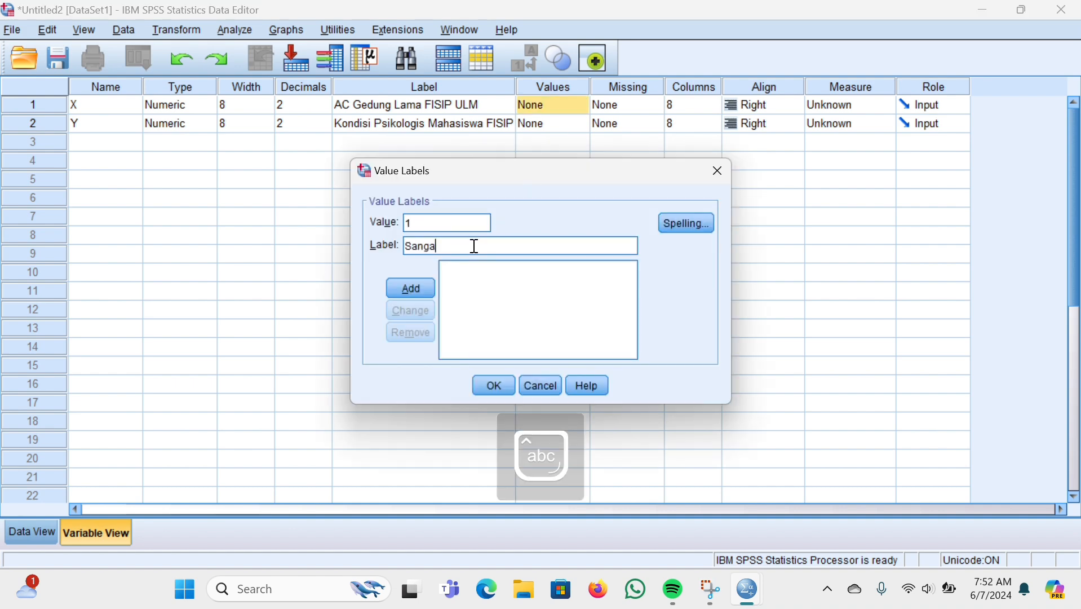
pyautogui.write('t Tidak Setuju')
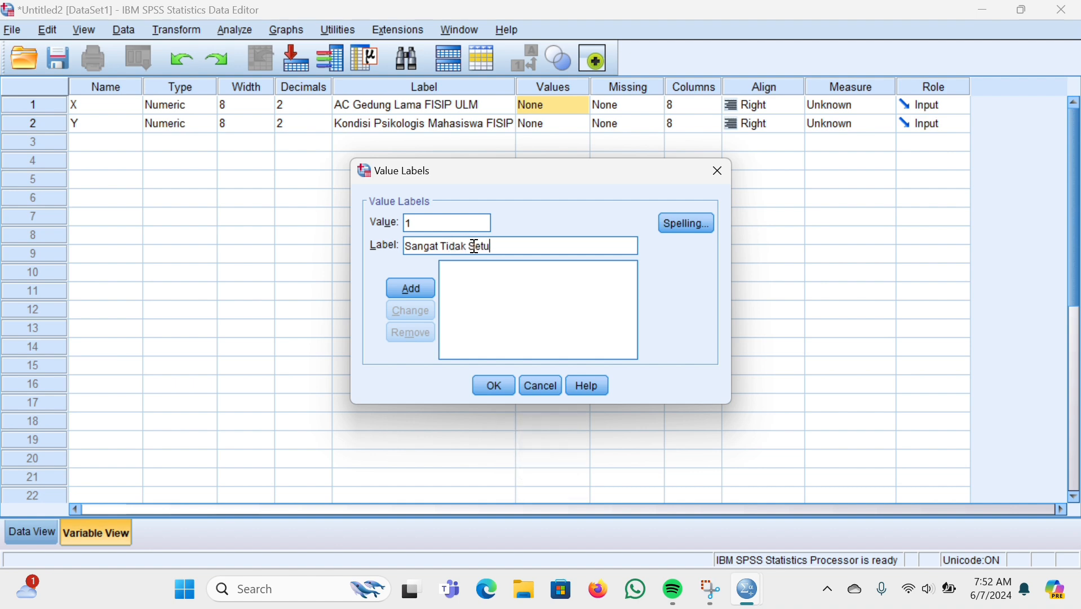
pyautogui.press('Return')
pyautogui.write('2')
pyautogui.click(417, 244)
pyautogui.write('Tidak Setuju')
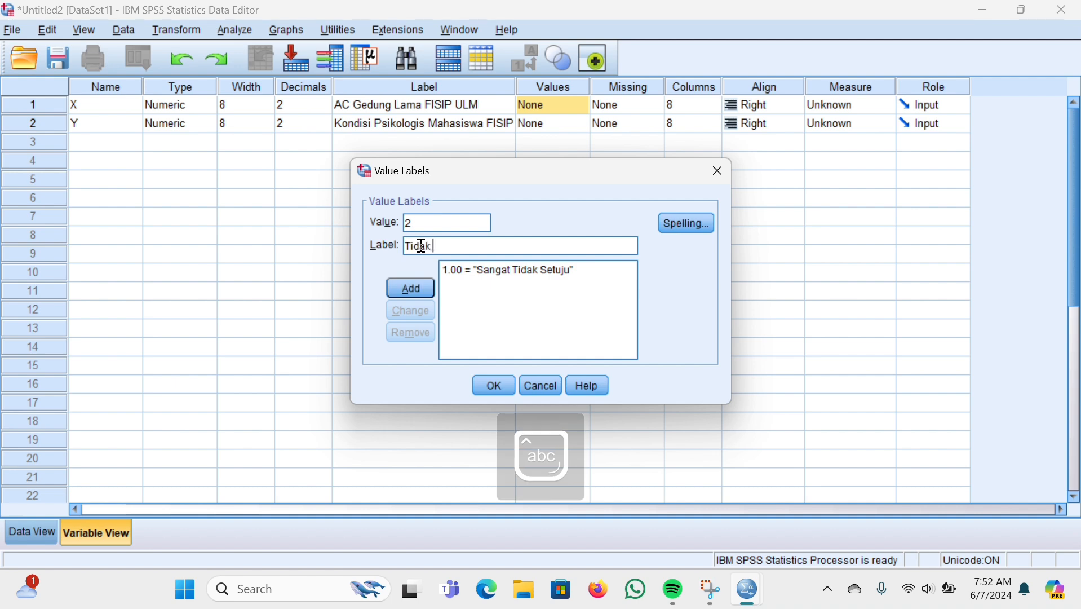
pyautogui.click(413, 283)
# - Add value labels 3 as "Netral" and 4 as "Setuju" for variable X
pyautogui.write('3Ne')
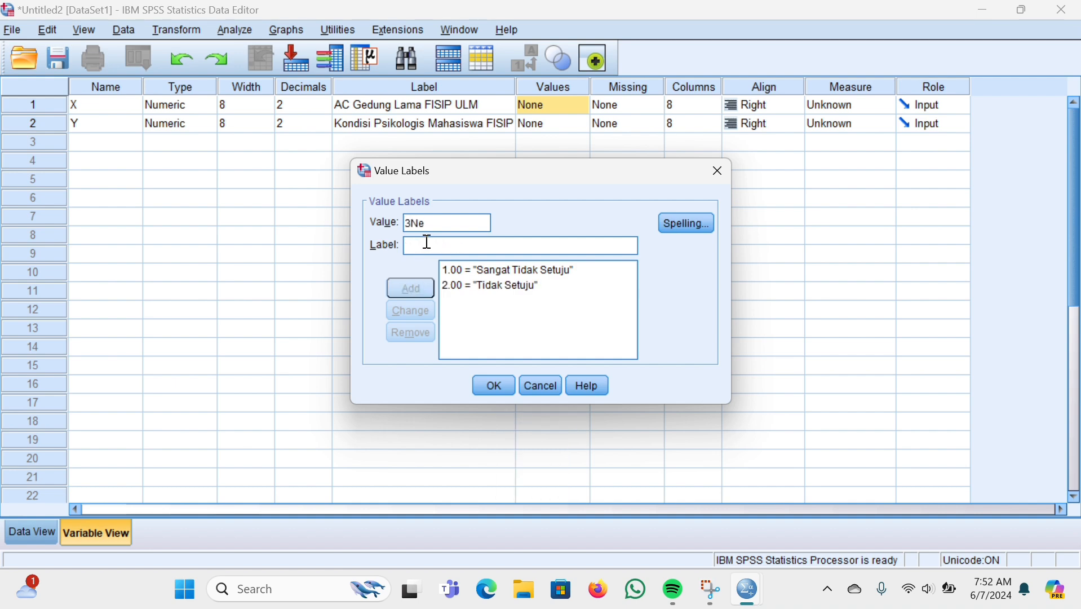
pyautogui.press('BackSpace')
pyautogui.press('BackSpace')
pyautogui.click(427, 241)
pyautogui.write('Netral')
pyautogui.click(420, 283)
pyautogui.write('4')
pyautogui.click(415, 244)
pyautogui.write('Setuju')
pyautogui.click(411, 288)
# - Add value label 5 as "Sangat Setuju" for variable X and apply the set of labels
pyautogui.write('5')
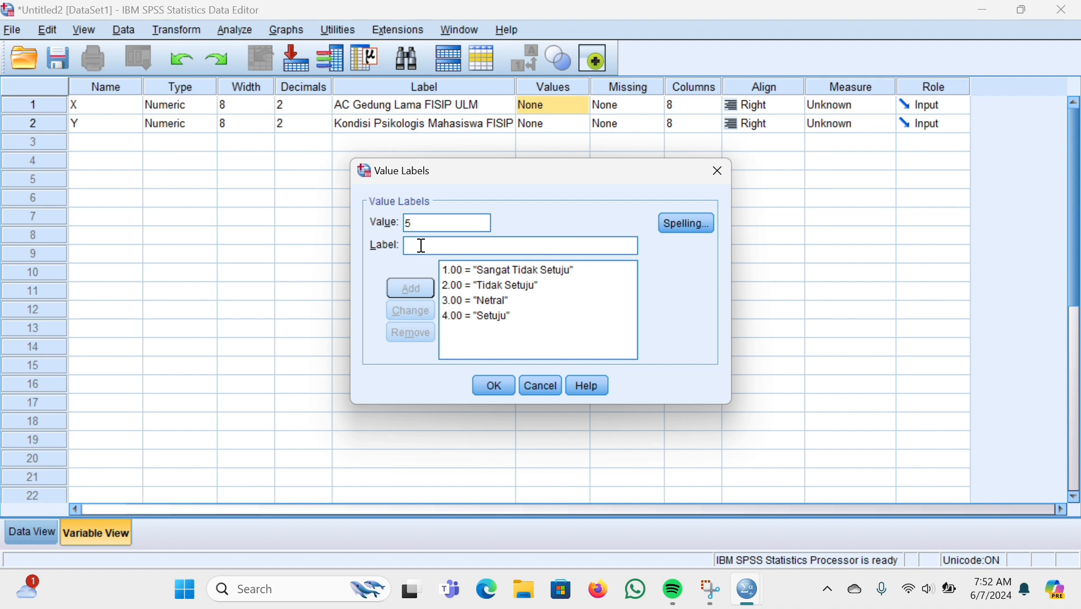
pyautogui.click(420, 245)
pyautogui.write('Sangat Setuju')
pyautogui.click(417, 288)
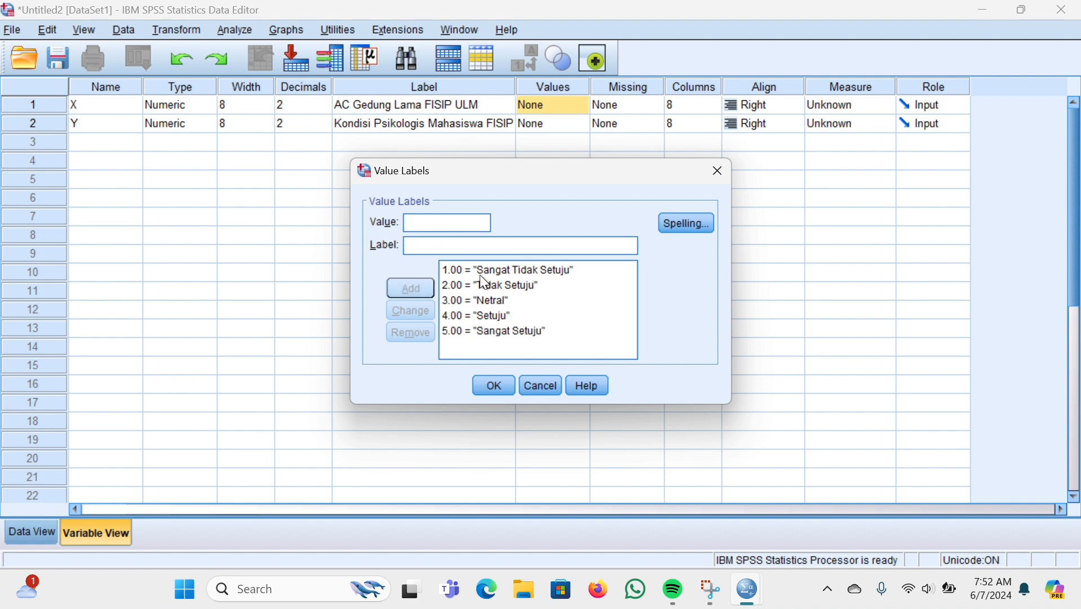
pyautogui.click(492, 387)
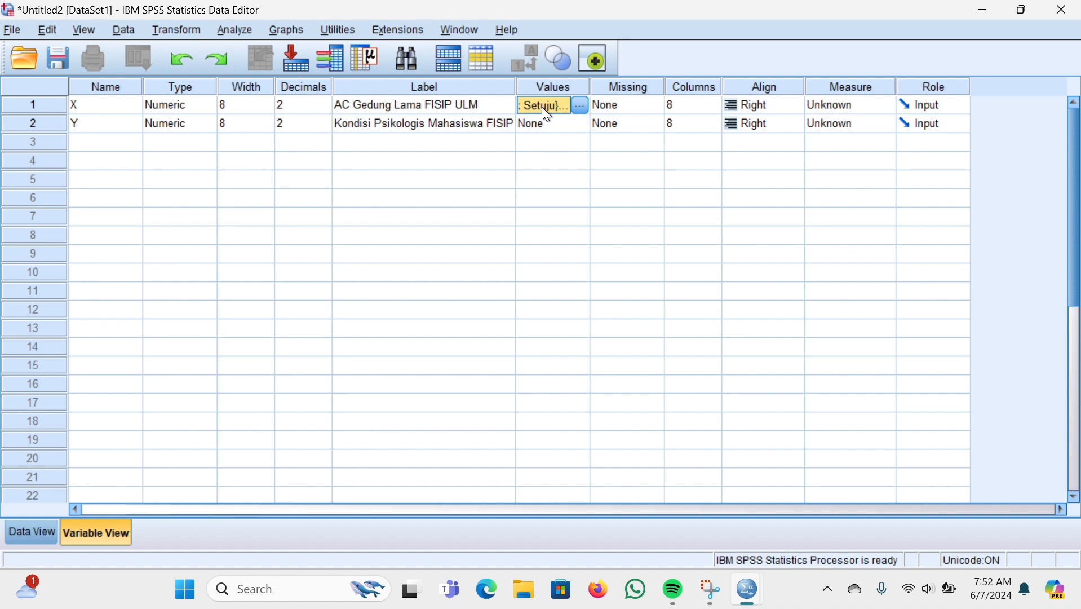
# - Paste variable X's value labels onto variable Y and show the dataset's data grid
pyautogui.click(545, 124)
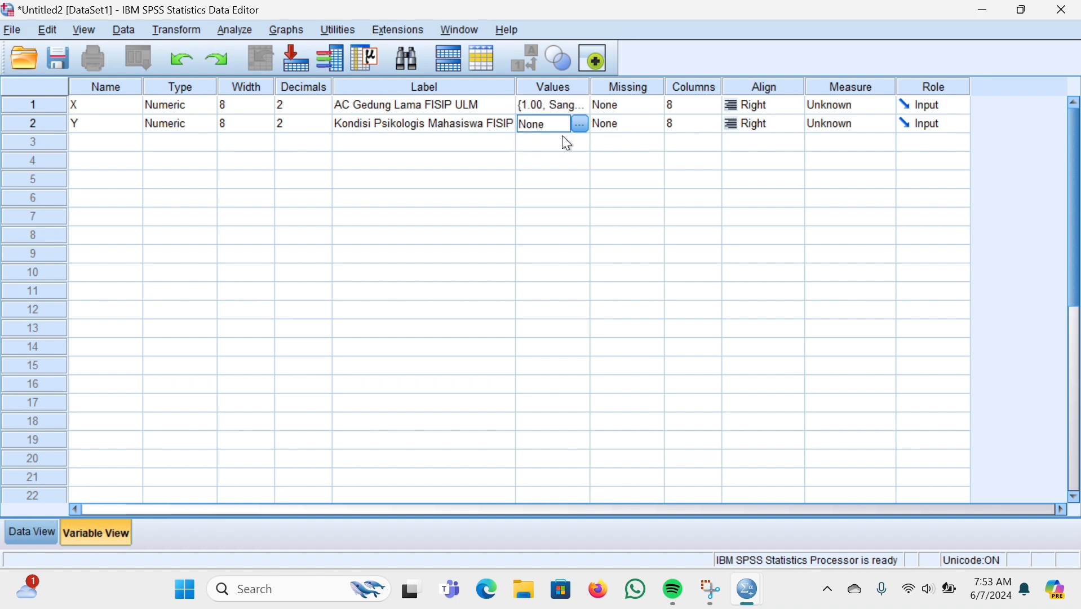
pyautogui.hotkey('ctrl', 'v')
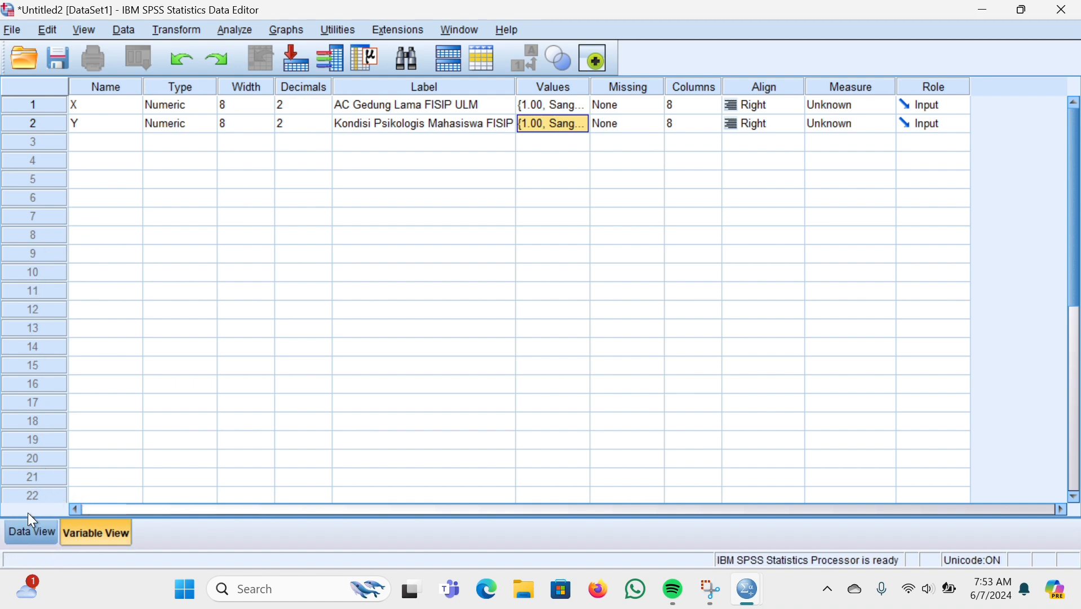
pyautogui.click(29, 528)
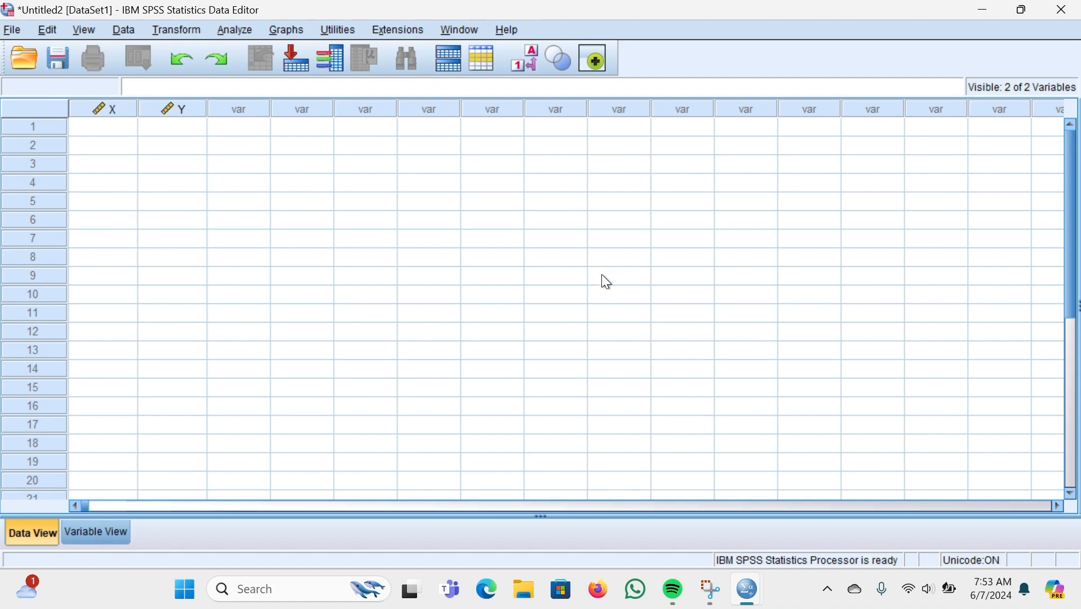
# - Switch to Excel and bring up the first rows of the group 9 statistics survey workbook
pyautogui.click(292, 586)
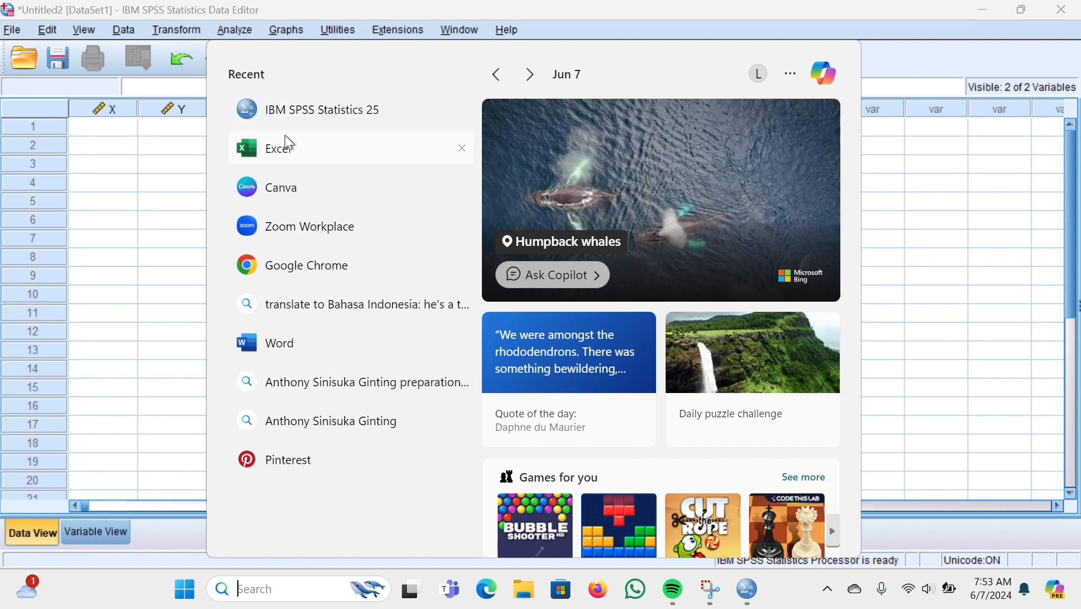
pyautogui.click(288, 144)
pyautogui.click(341, 430)
pyautogui.click(197, 529)
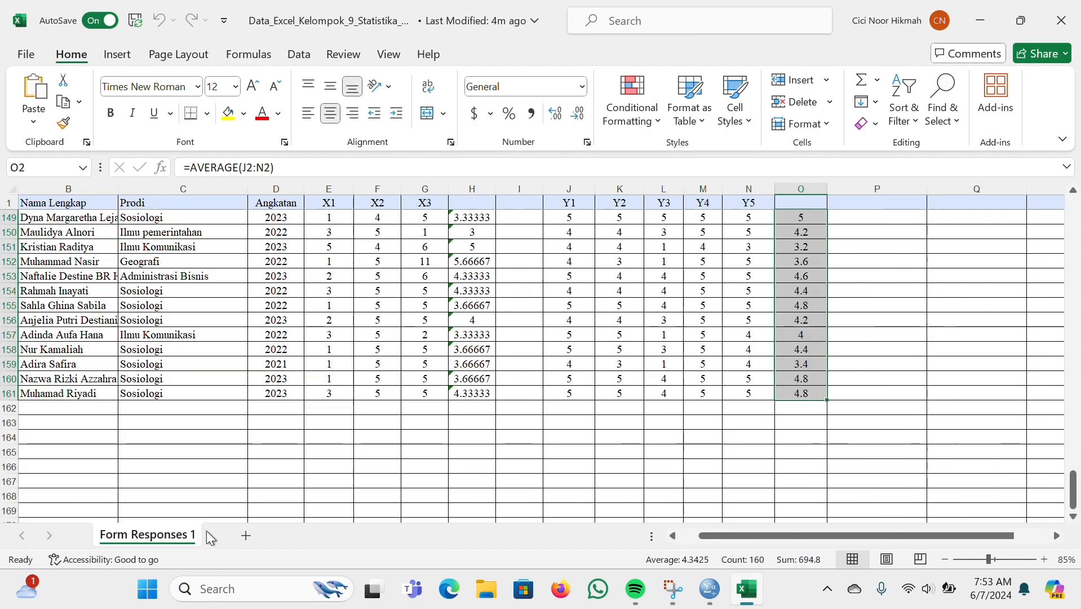
pyautogui.scroll(20, 348, 307)
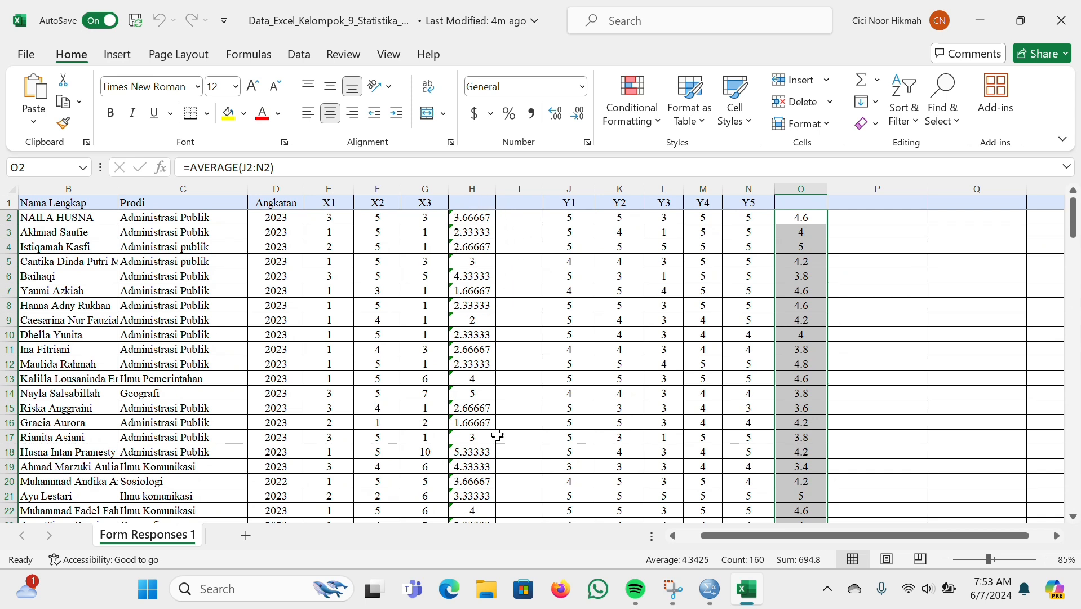
# - Fill the X average formula from H2 down to H161 and copy that range
pyautogui.click(459, 217)
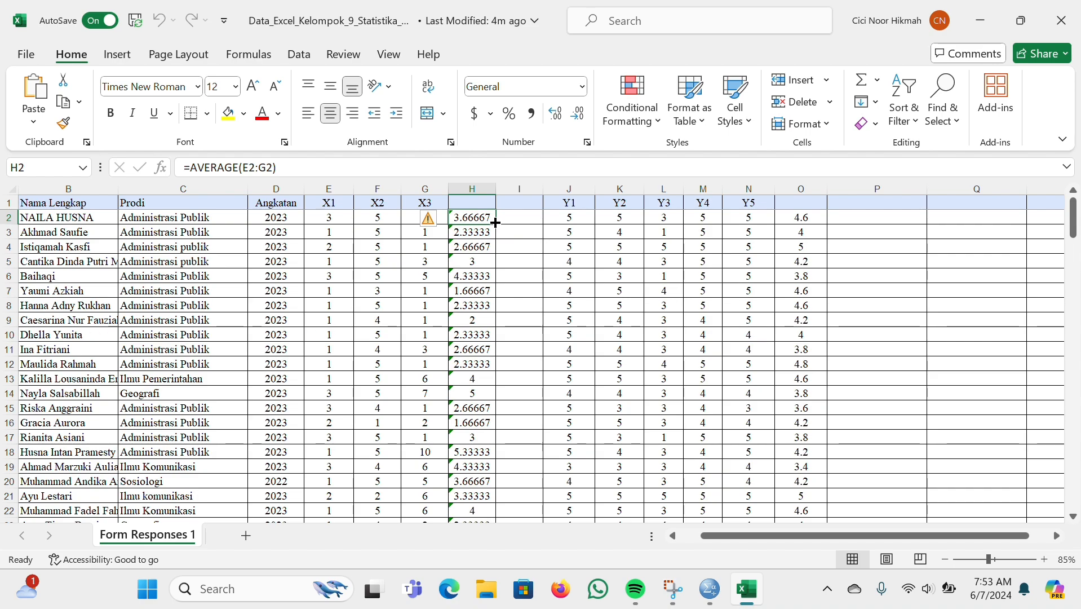
pyautogui.moveTo(501, 223)
pyautogui.mouseDown()
pyautogui.moveTo(491, 576)
pyautogui.moveTo(495, 451)
pyautogui.moveTo(495, 473)
pyautogui.mouseUp()
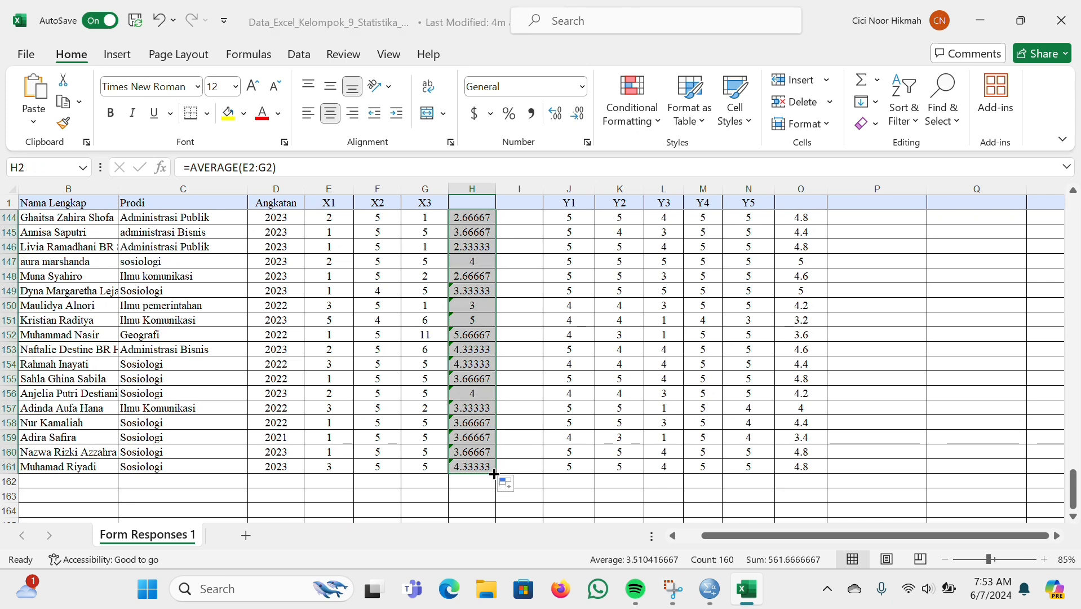
pyautogui.hotkey('ctrl', 'c')
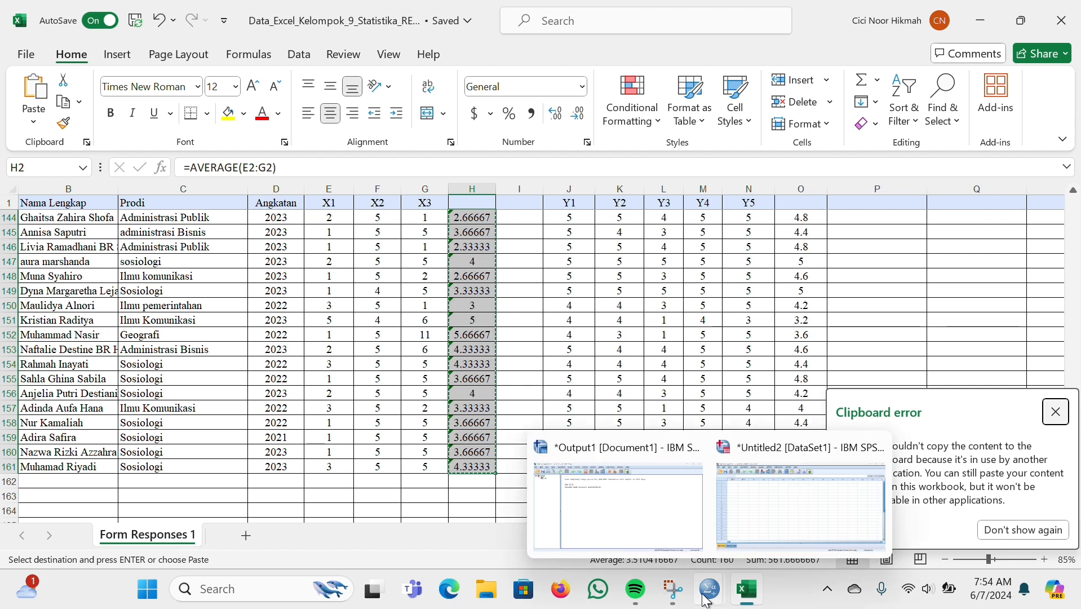
# - Switch to the SPSS data editor and paste the copied averages into variable X starting at row 1
pyautogui.moveTo(709, 598)
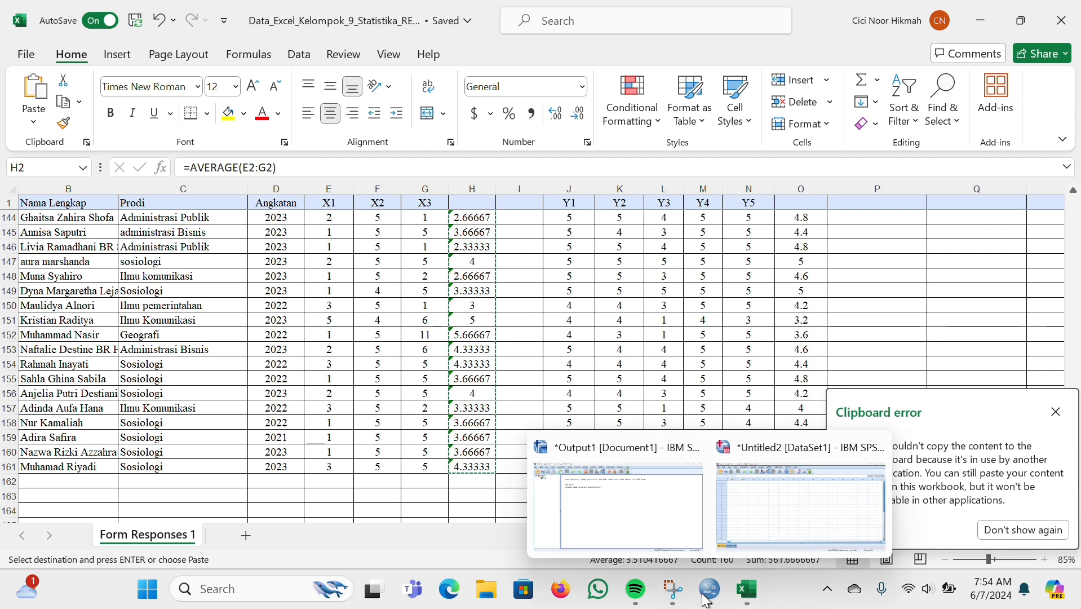
pyautogui.moveTo(764, 491)
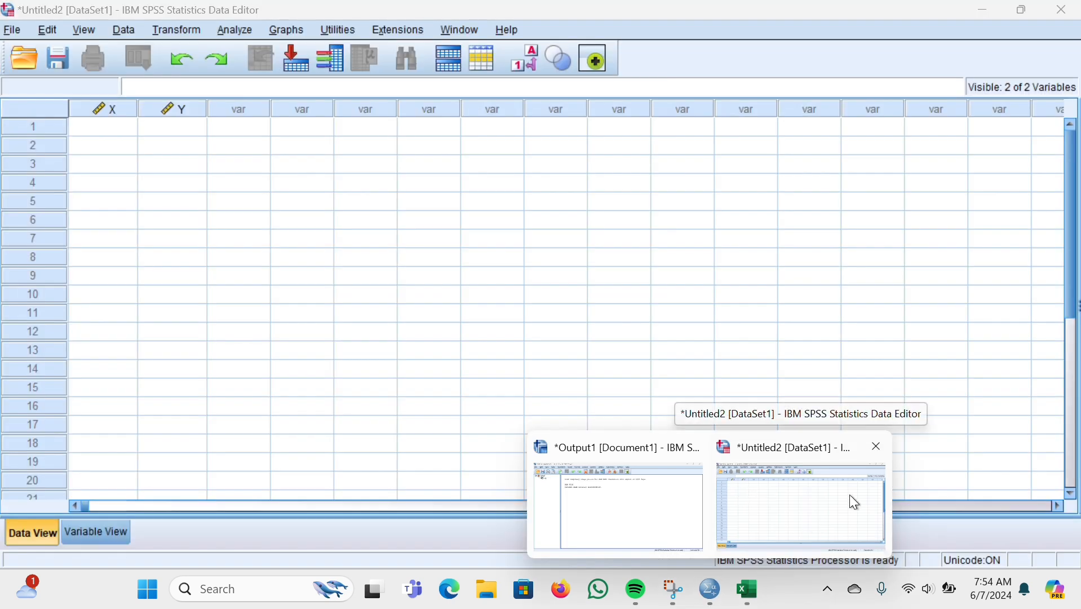
pyautogui.click(795, 496)
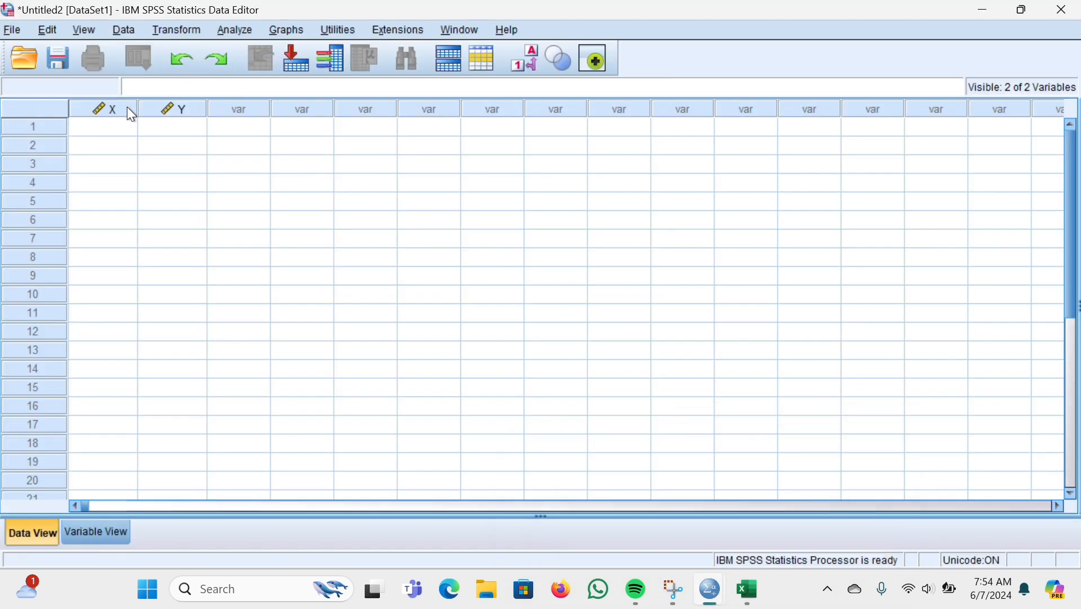
pyautogui.click(105, 128)
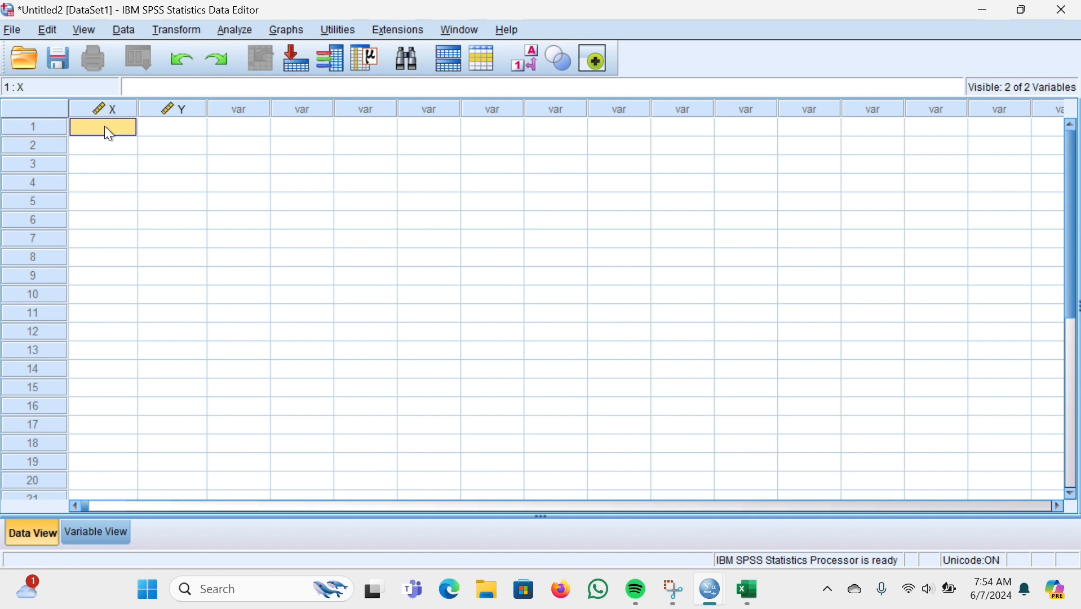
pyautogui.hotkey('ctrl', 'v')
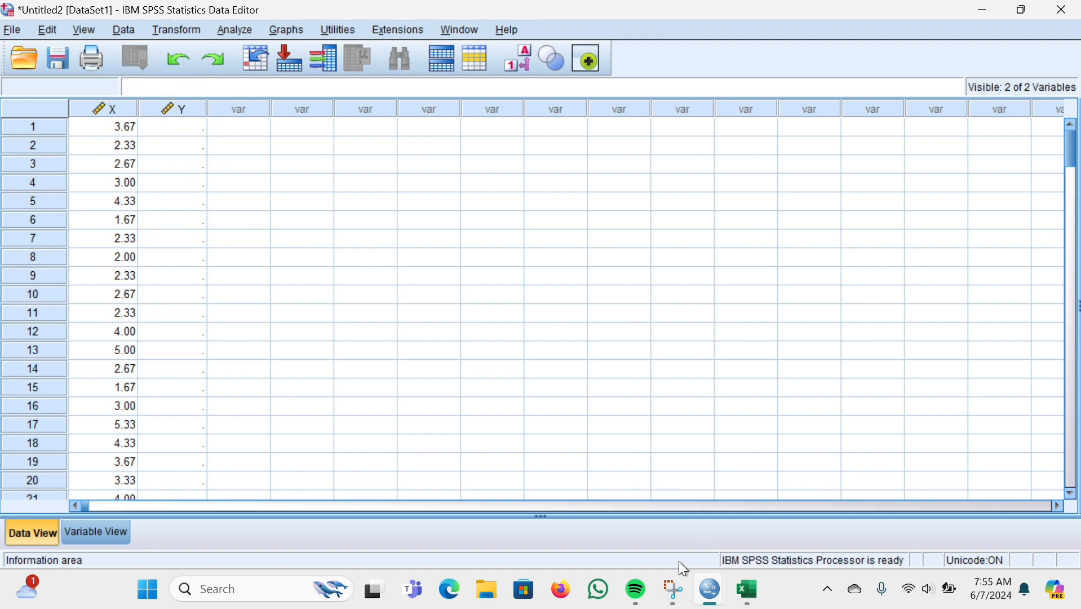
# - Switch to Excel and go to the start of the Y averages in column O
pyautogui.click(742, 593)
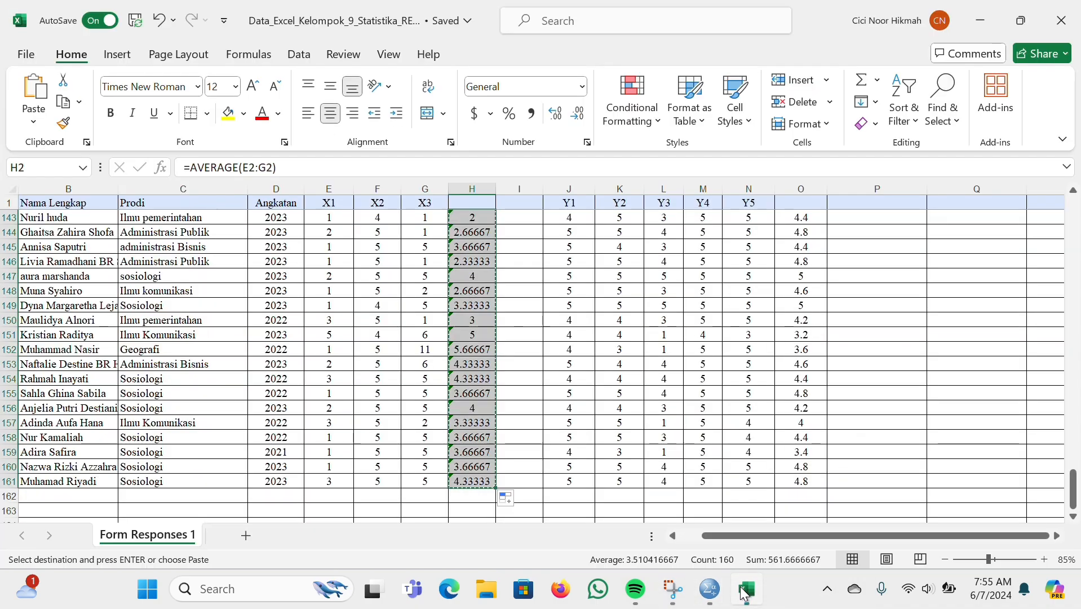
pyautogui.scroll(20, 774, 279)
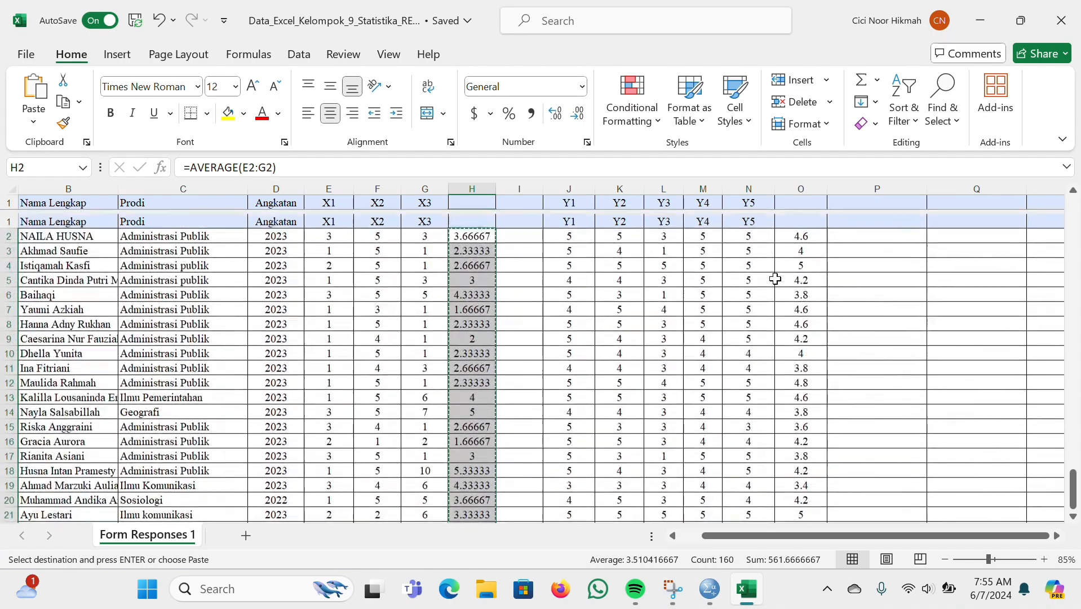
pyautogui.click(800, 219)
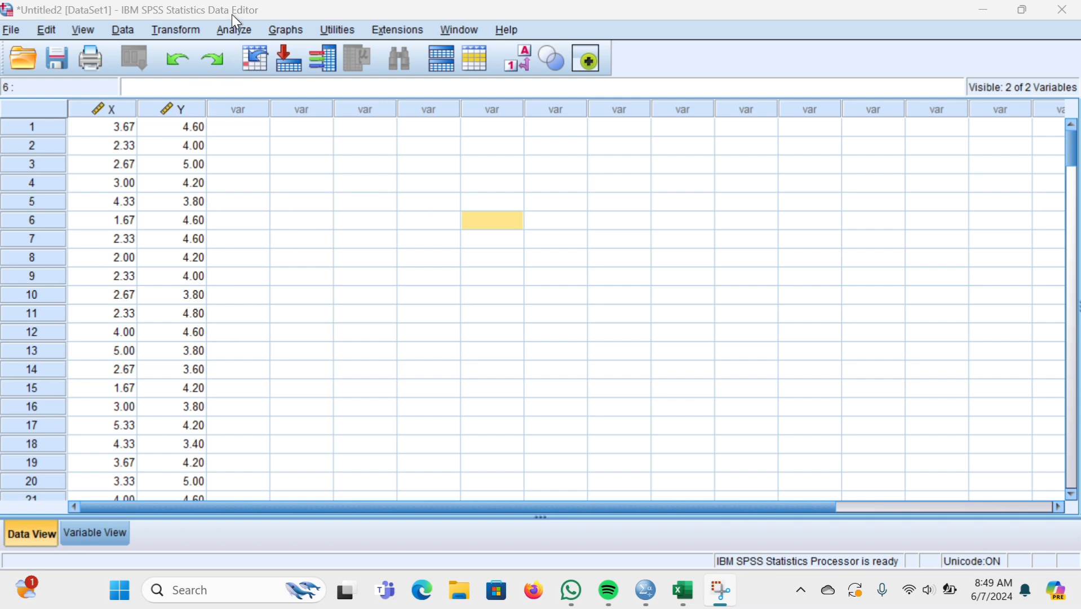
# - Set up a linear regression with Kondisi Psikologis Mahasiswa FISIP as the dependent and AC Gedung Lama FISIP ULM as the independent variable
pyautogui.click(232, 29)
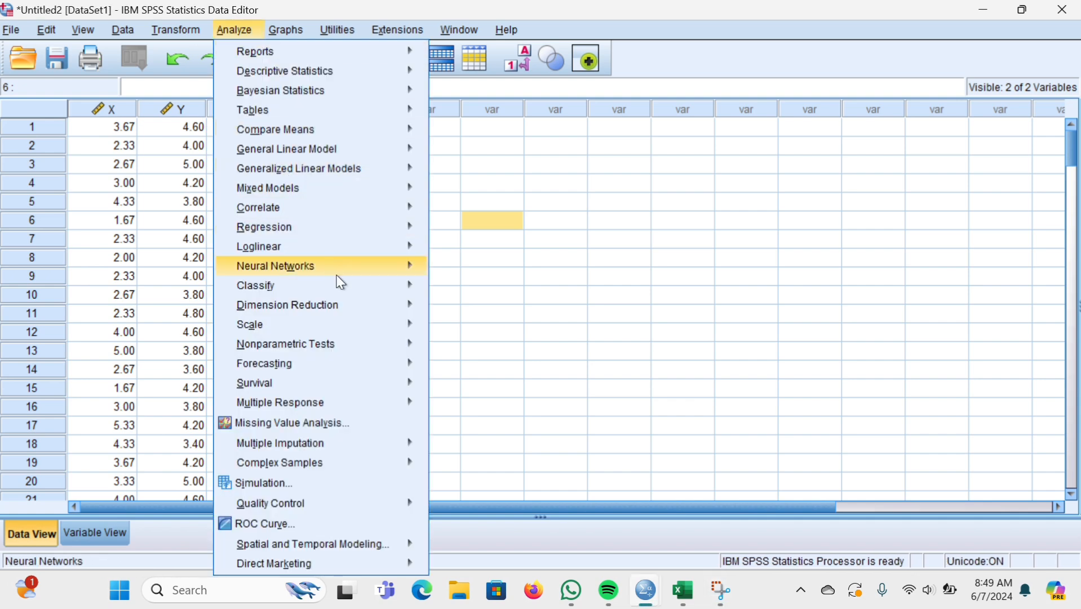
pyautogui.moveTo(386, 229)
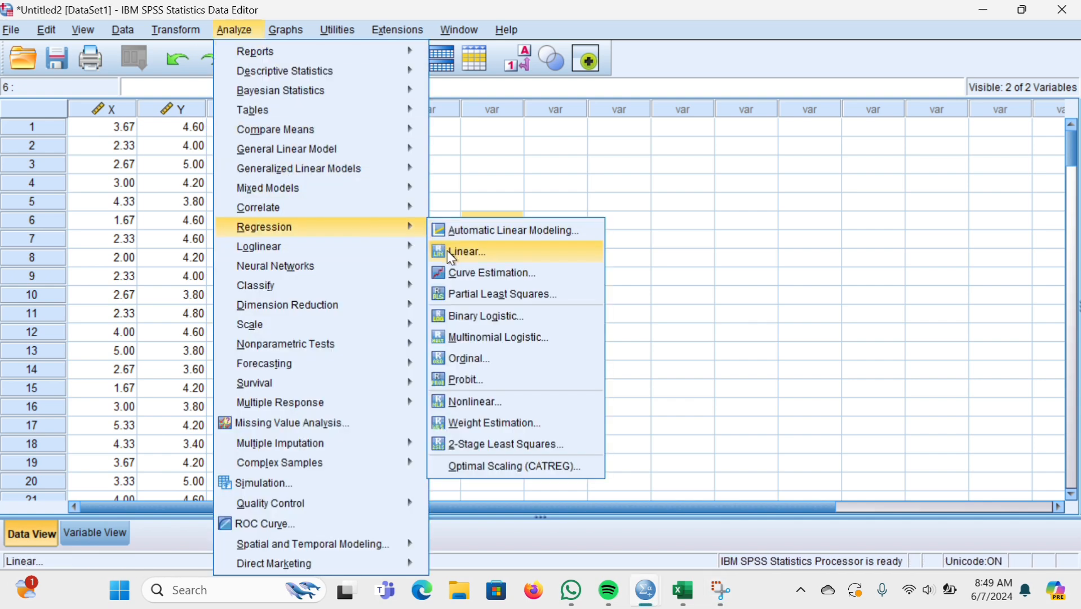
pyautogui.moveTo(423, 245)
pyautogui.click(449, 254)
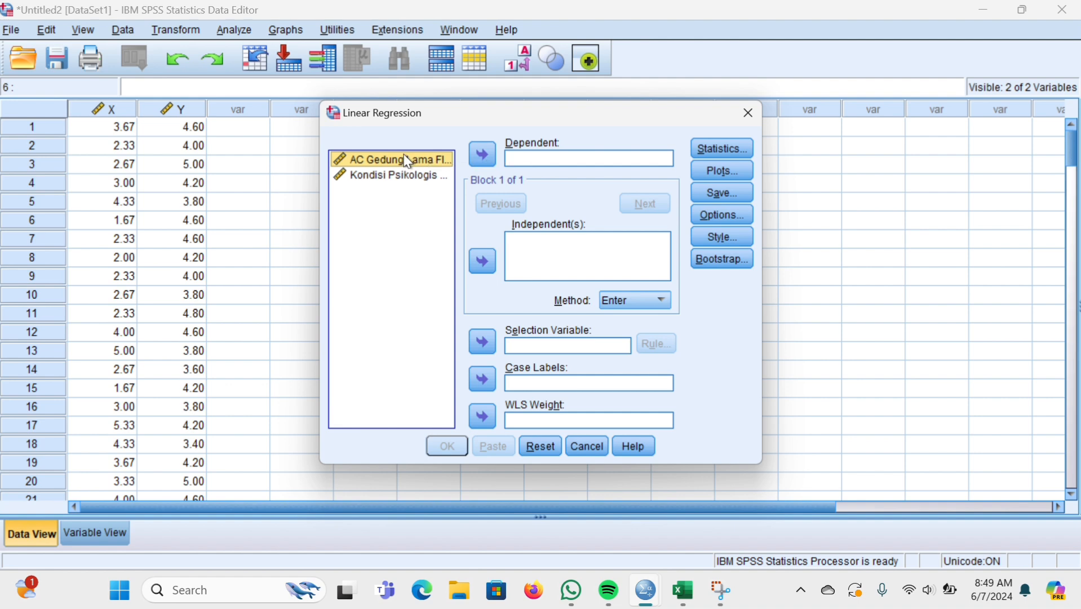
pyautogui.click(398, 177)
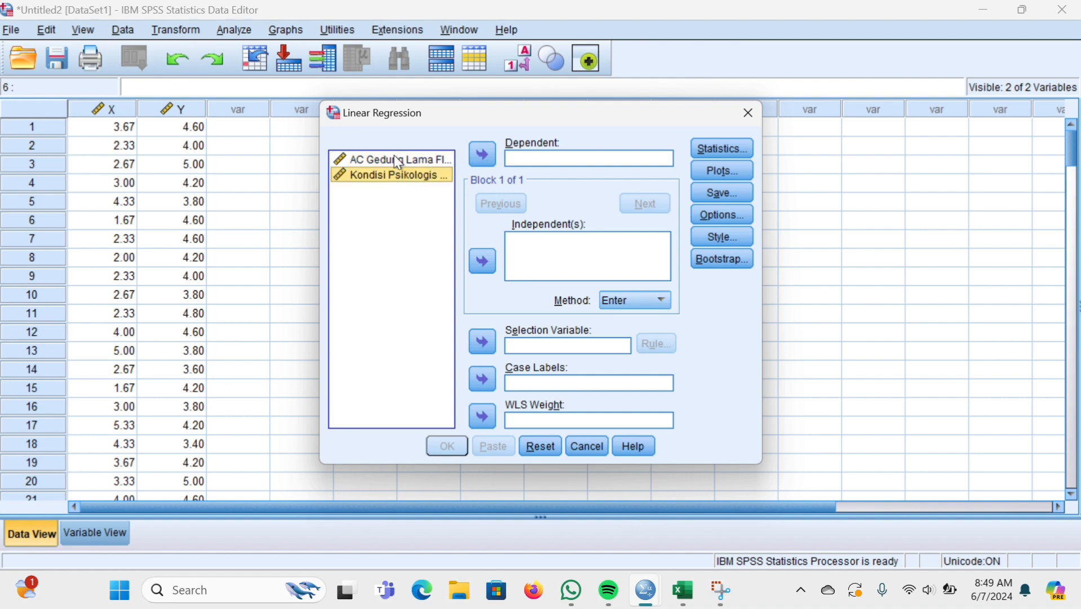
pyautogui.click(394, 156)
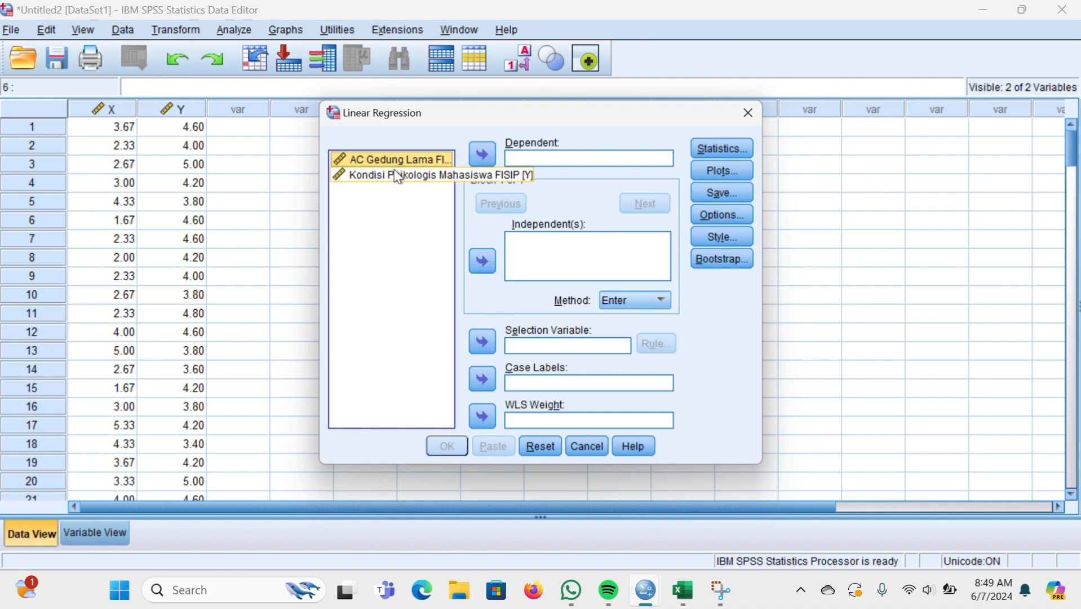
pyautogui.click(398, 176)
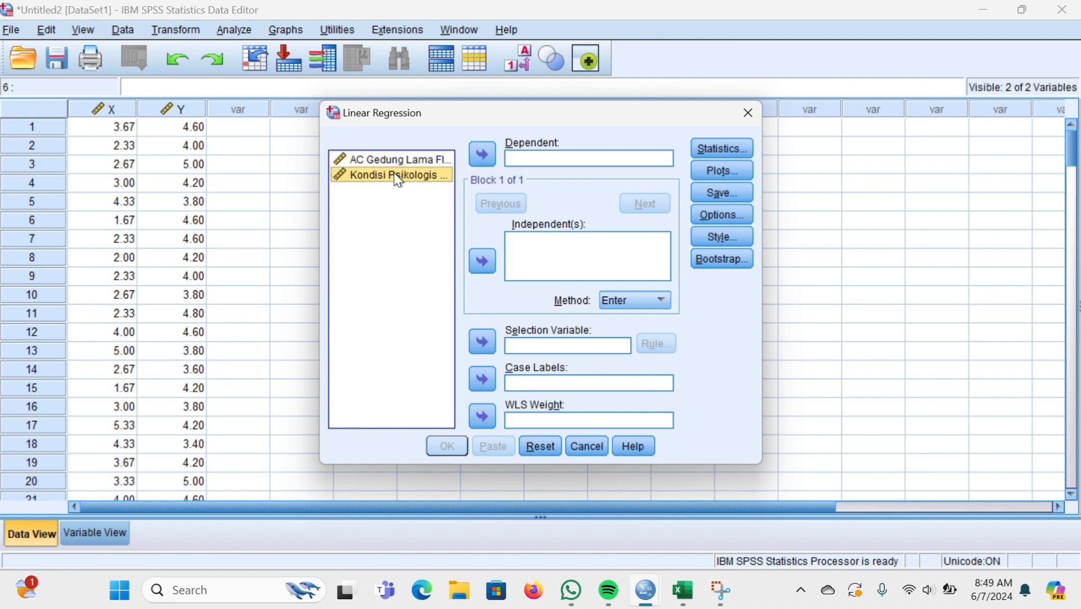
pyautogui.click(488, 157)
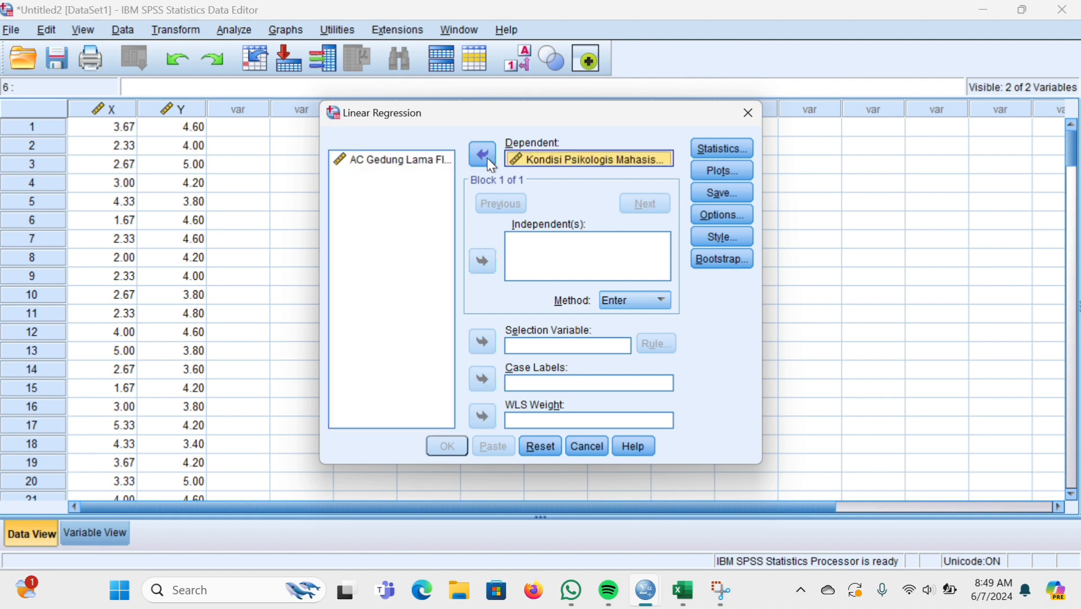
pyautogui.click(430, 160)
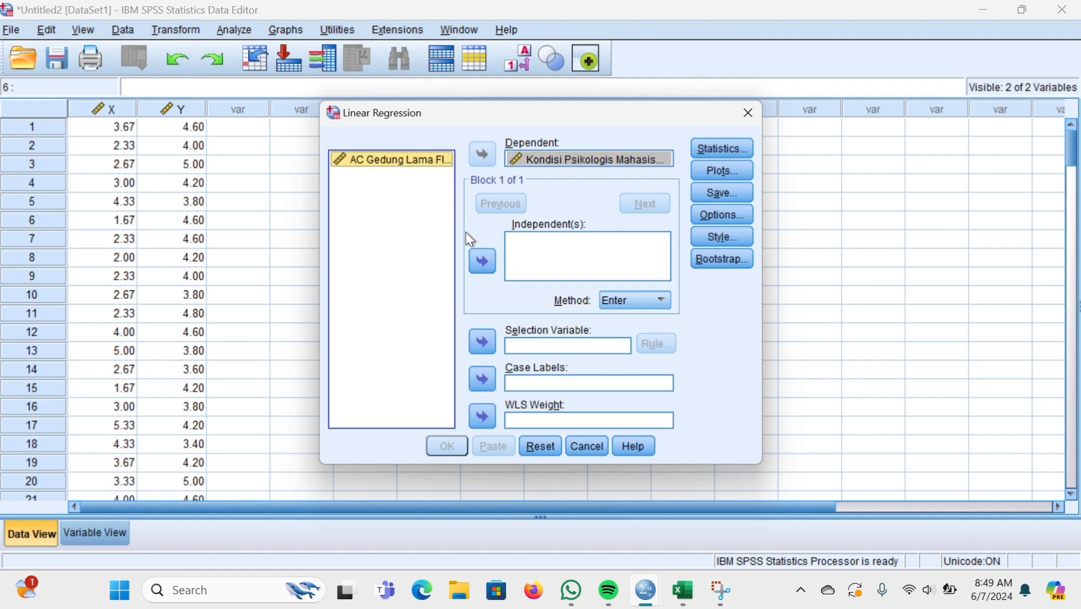
pyautogui.click(474, 263)
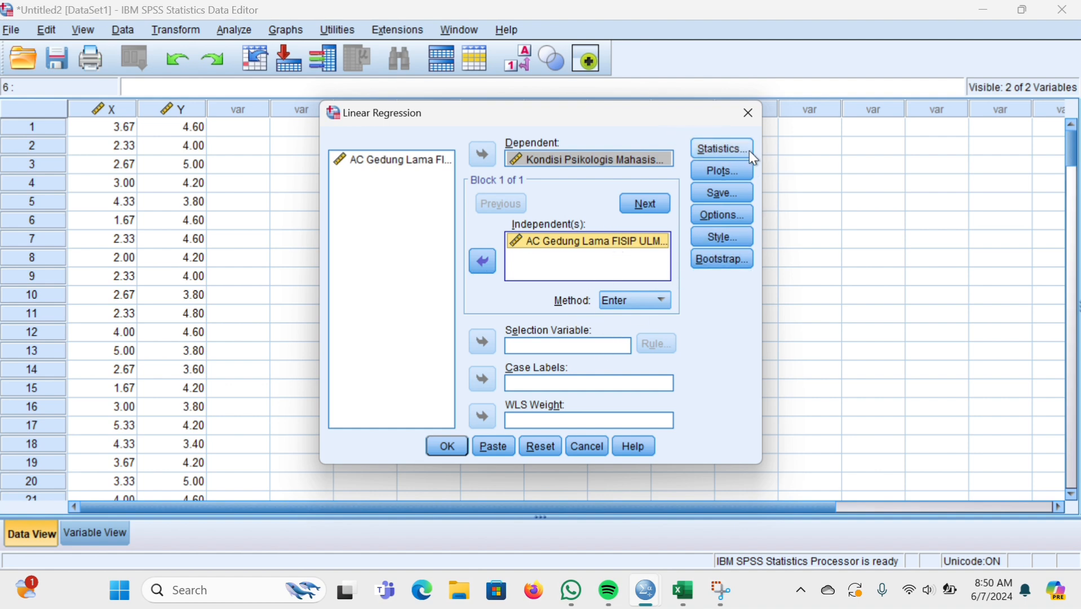
# - Include collinearity diagnostics in the linear regression statistics
pyautogui.click(713, 148)
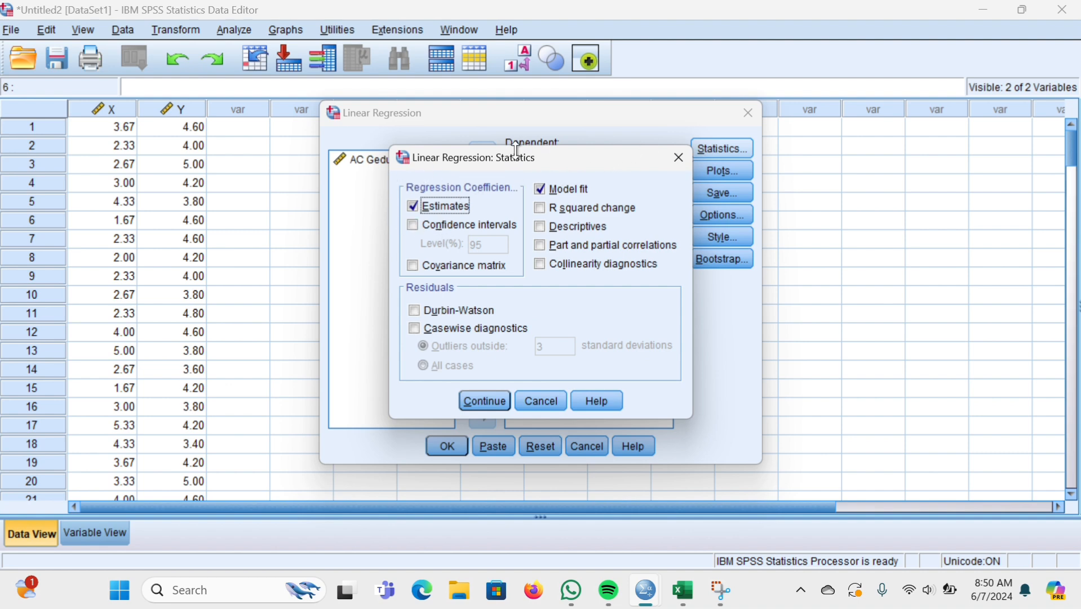
pyautogui.click(543, 267)
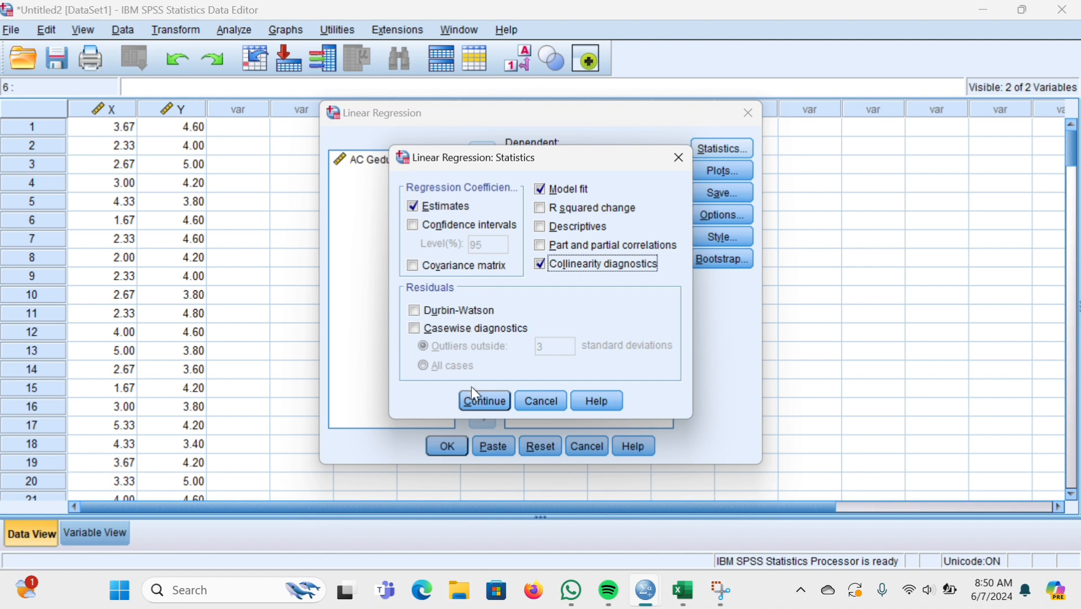
pyautogui.click(482, 403)
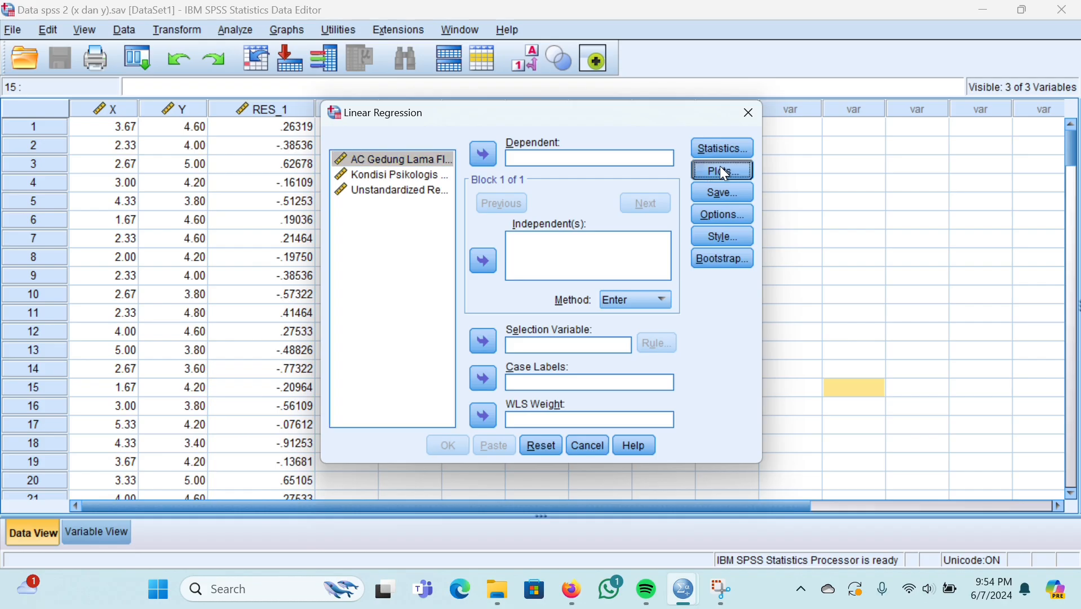
# - Define the regression scatterplot with *SRESID on the Y axis and *ZPRED on the X axis
pyautogui.click(720, 168)
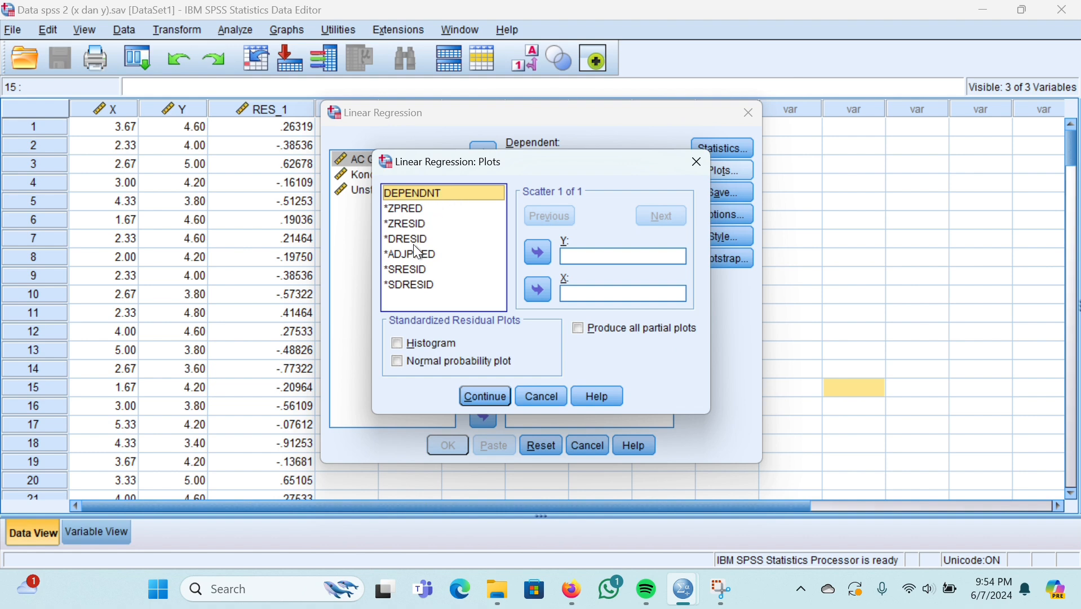
pyautogui.click(415, 279)
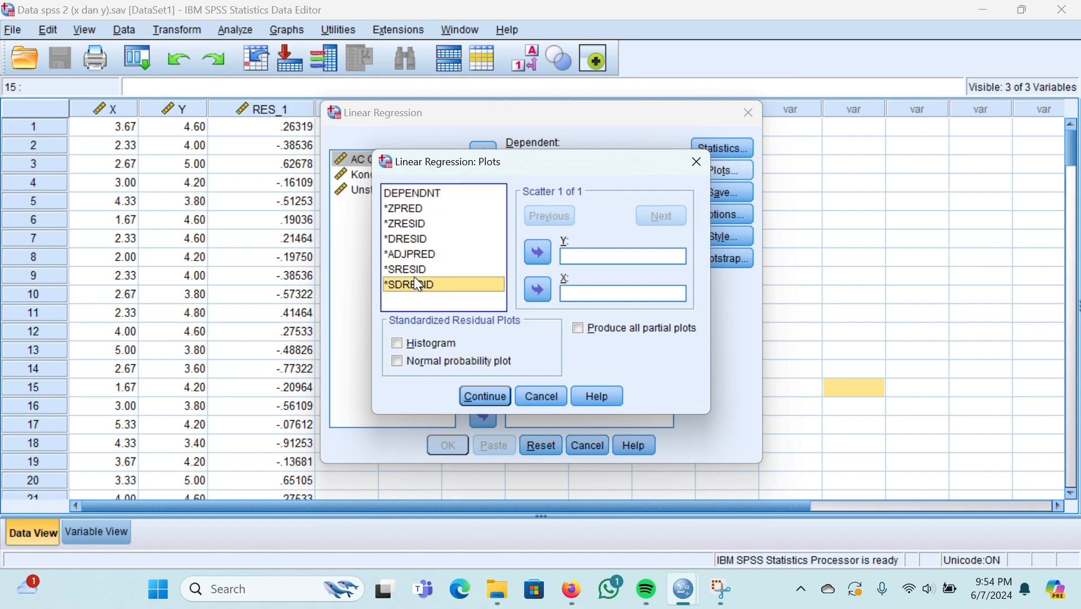
pyautogui.click(411, 270)
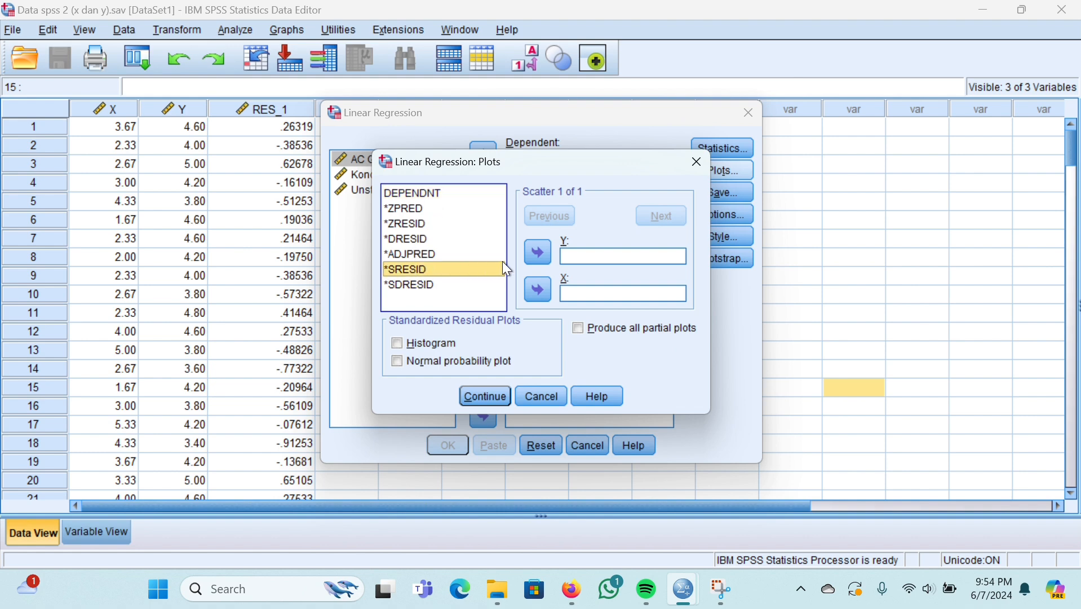
pyautogui.click(540, 250)
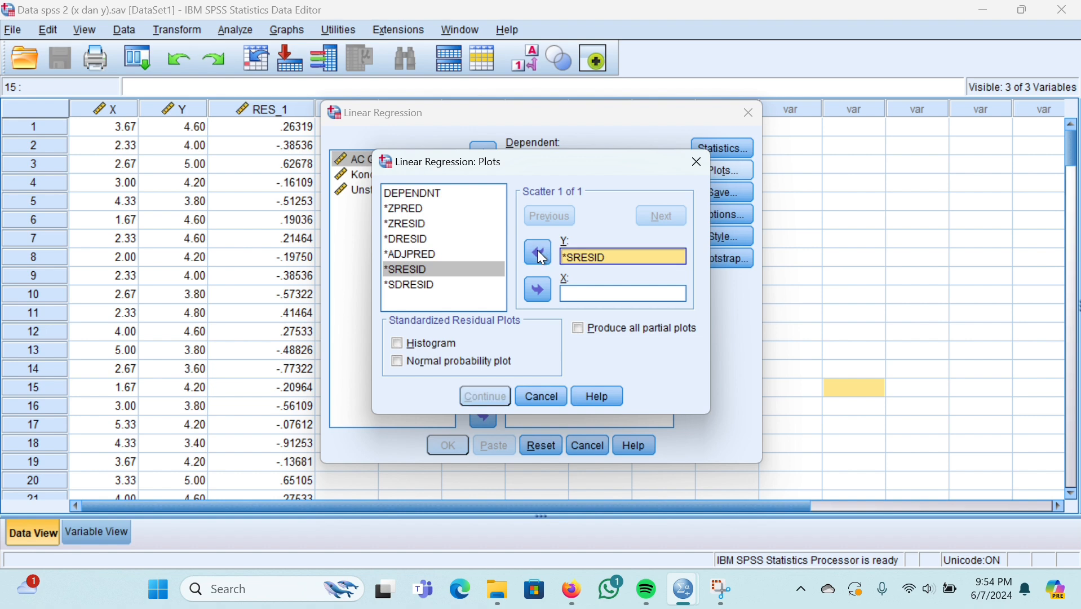
pyautogui.click(415, 208)
pyautogui.click(538, 290)
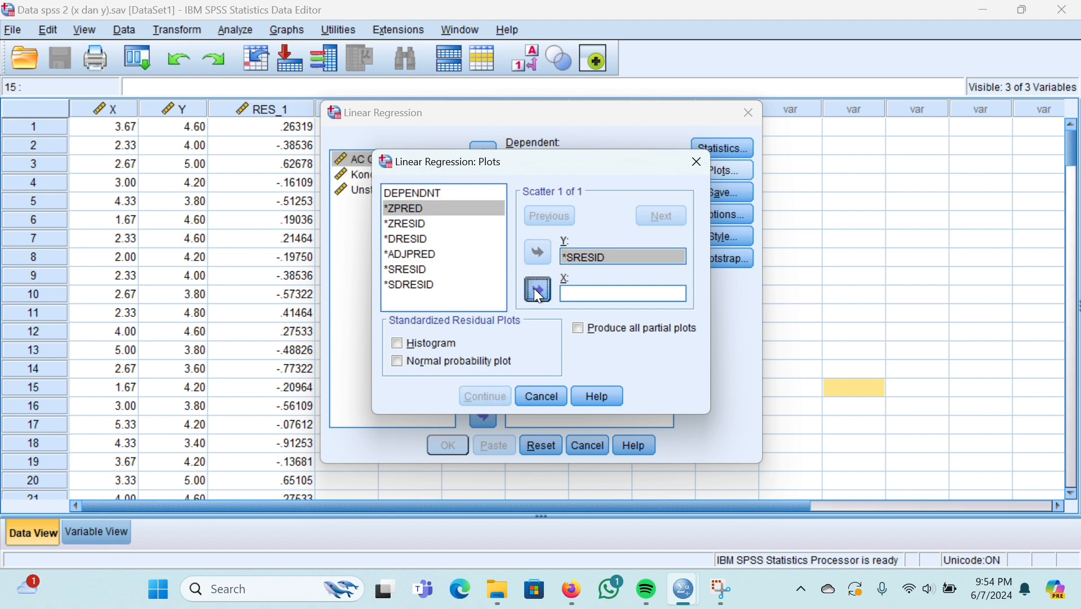
pyautogui.click(538, 289)
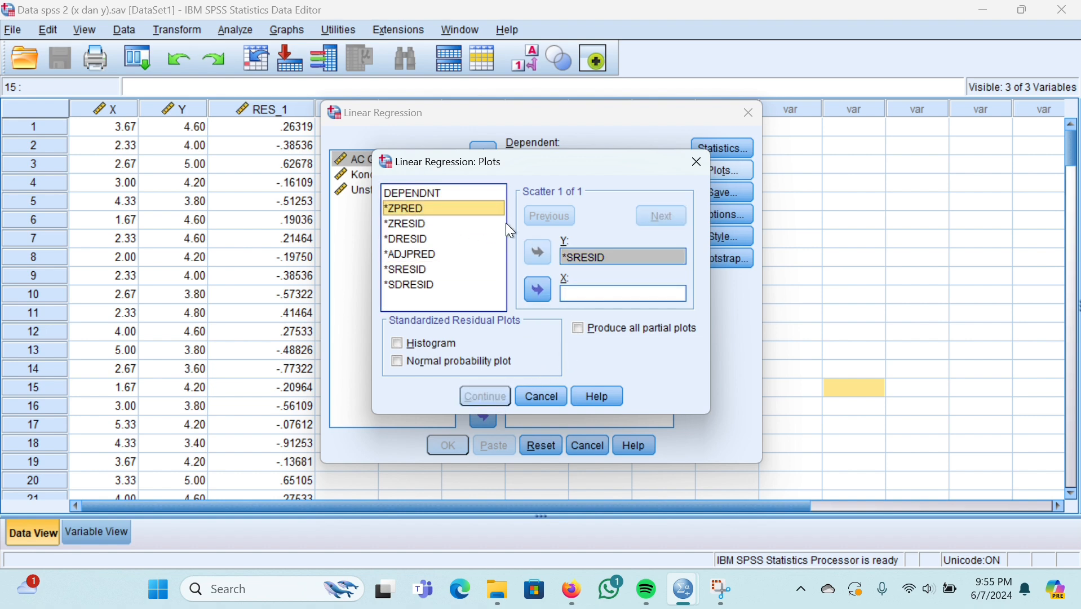
pyautogui.click(546, 293)
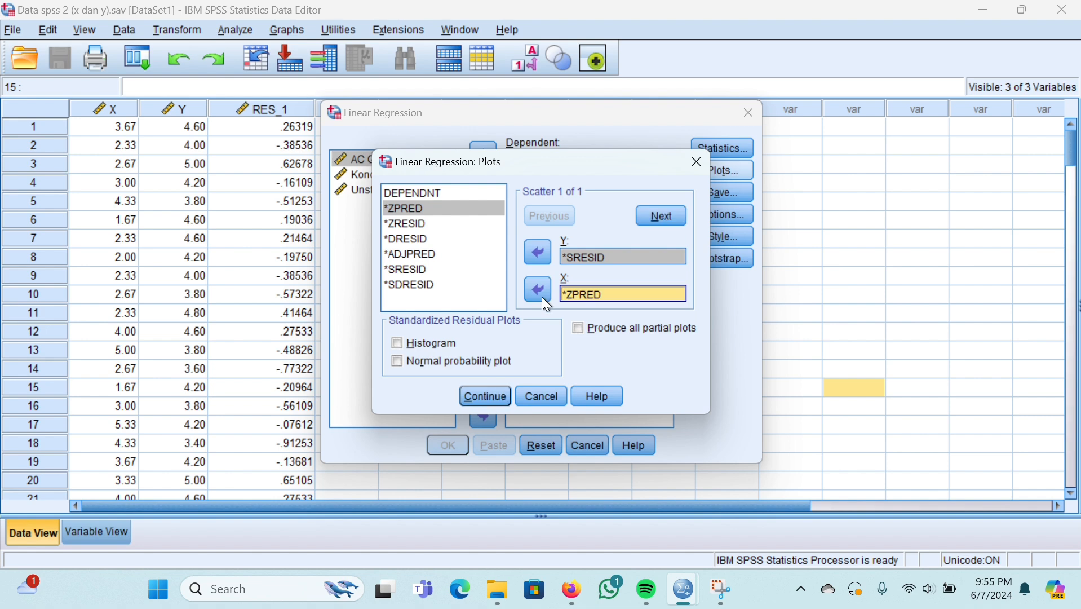
pyautogui.click(488, 394)
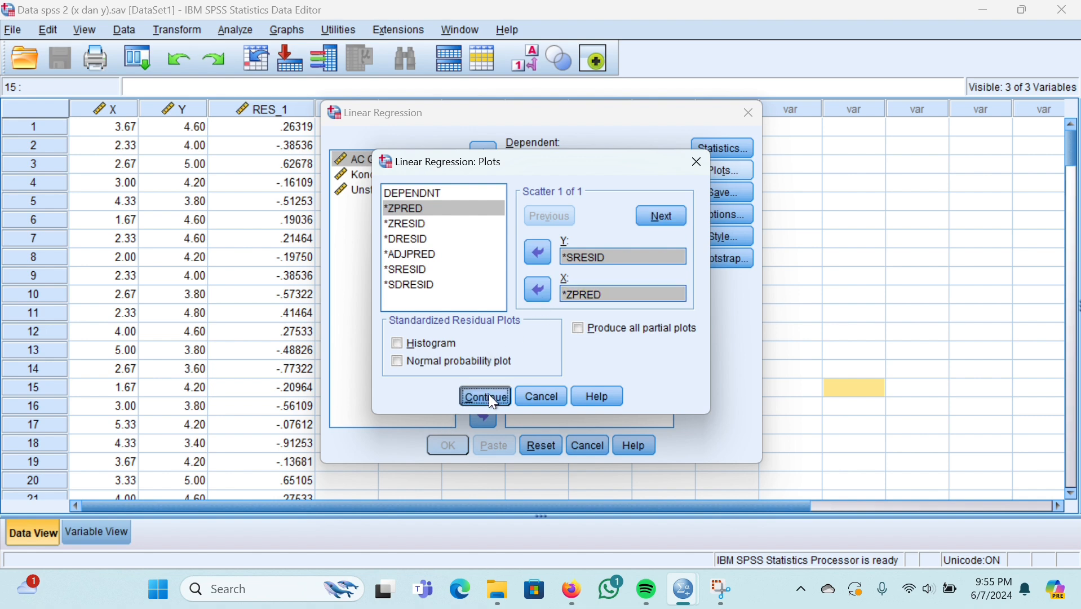
# - Have the regression save its unstandardized residuals to the dataset
pyautogui.click(730, 190)
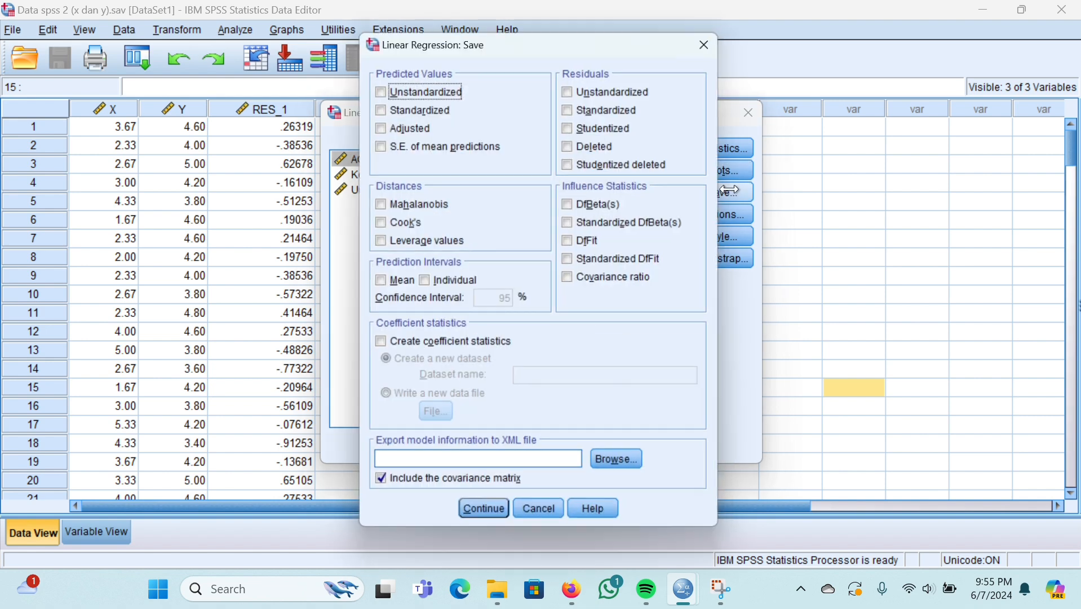
pyautogui.click(574, 87)
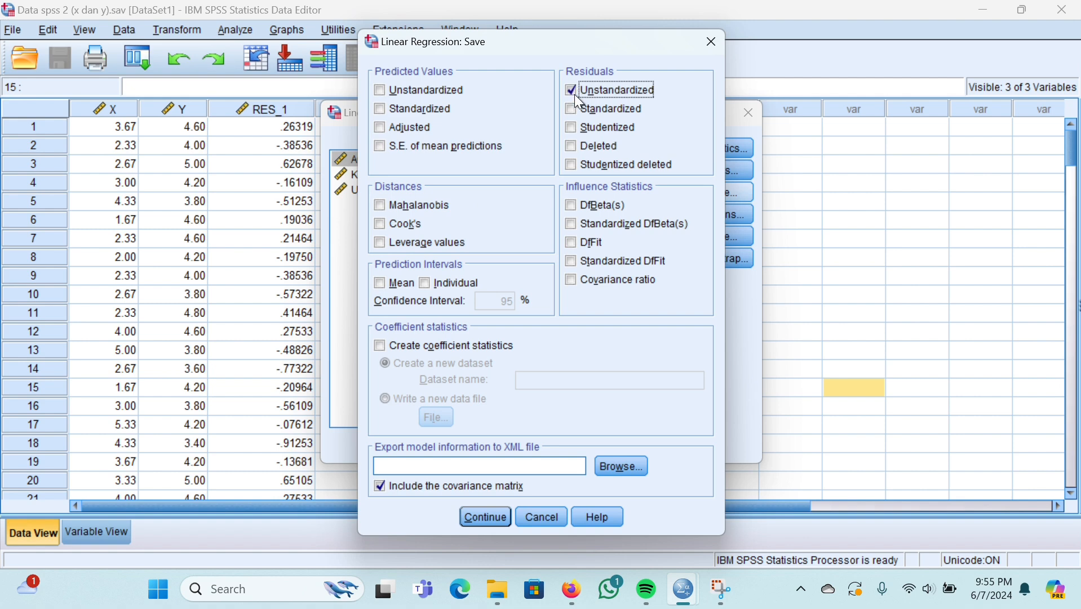
pyautogui.click(482, 519)
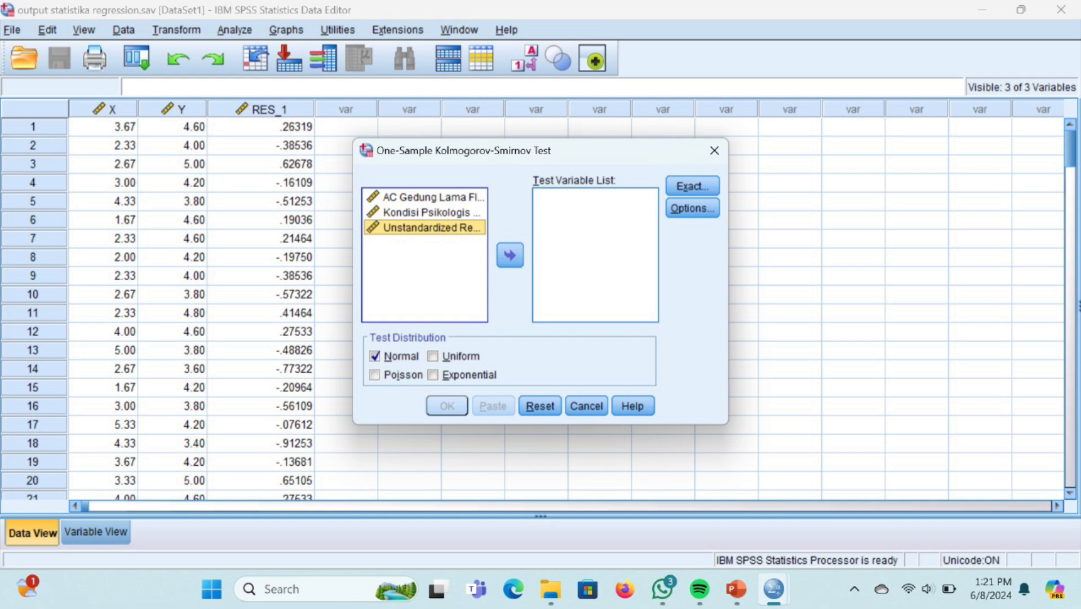
# - Add the unstandardized residual as the test variable of the one-sample Kolmogorov-Smirnov test
pyautogui.click(510, 255)
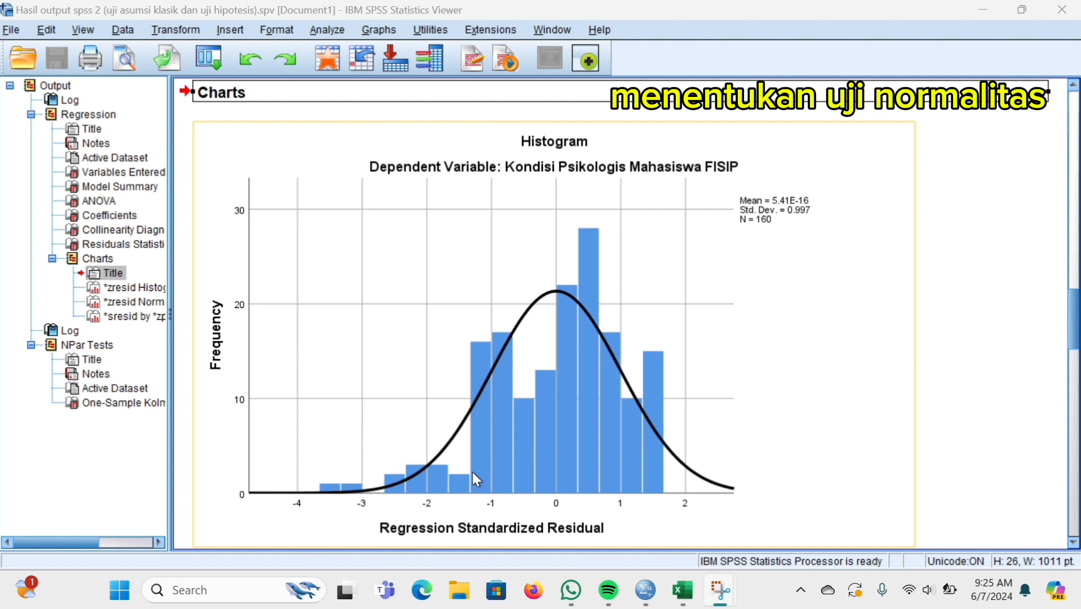
# - Examine the Normal P-P plot of the regression standardized residual in the output to judge normality
pyautogui.scroll(-10, 472, 472)
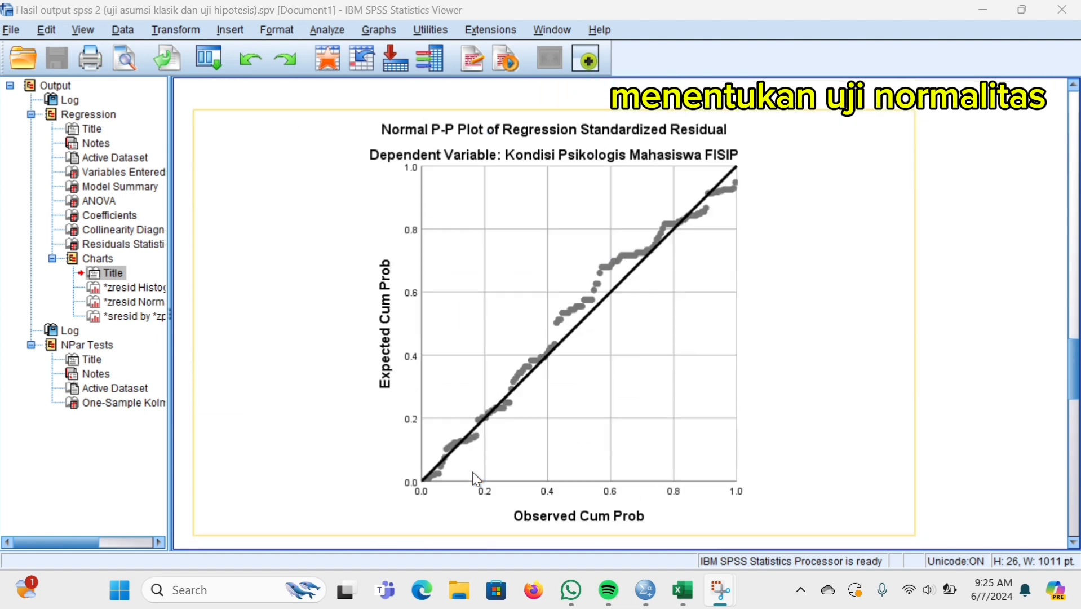
pyautogui.scroll(2, 472, 472)
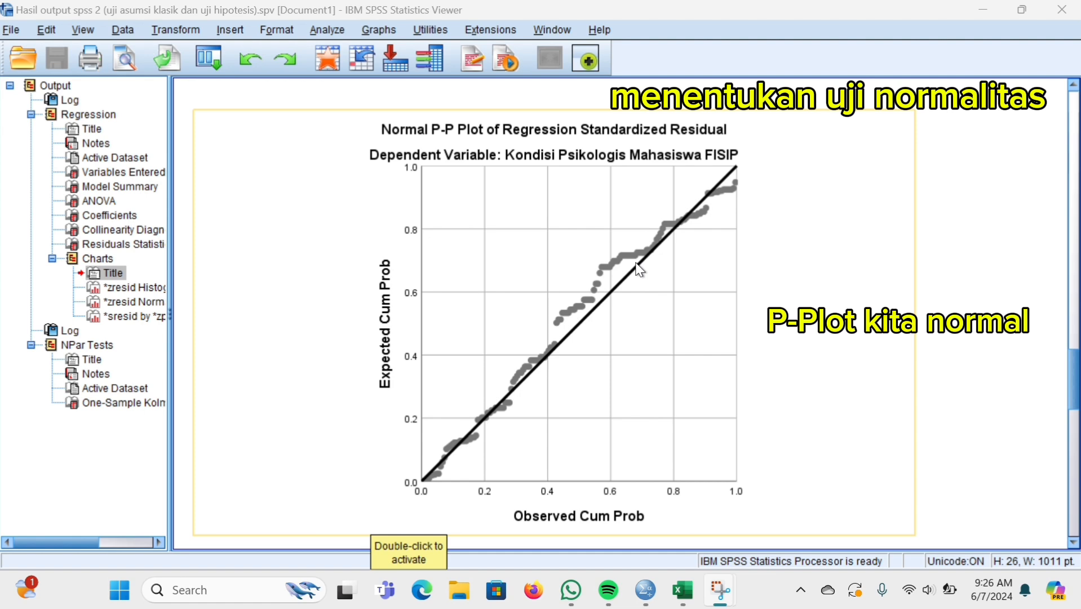
pyautogui.scroll(-2, 638, 270)
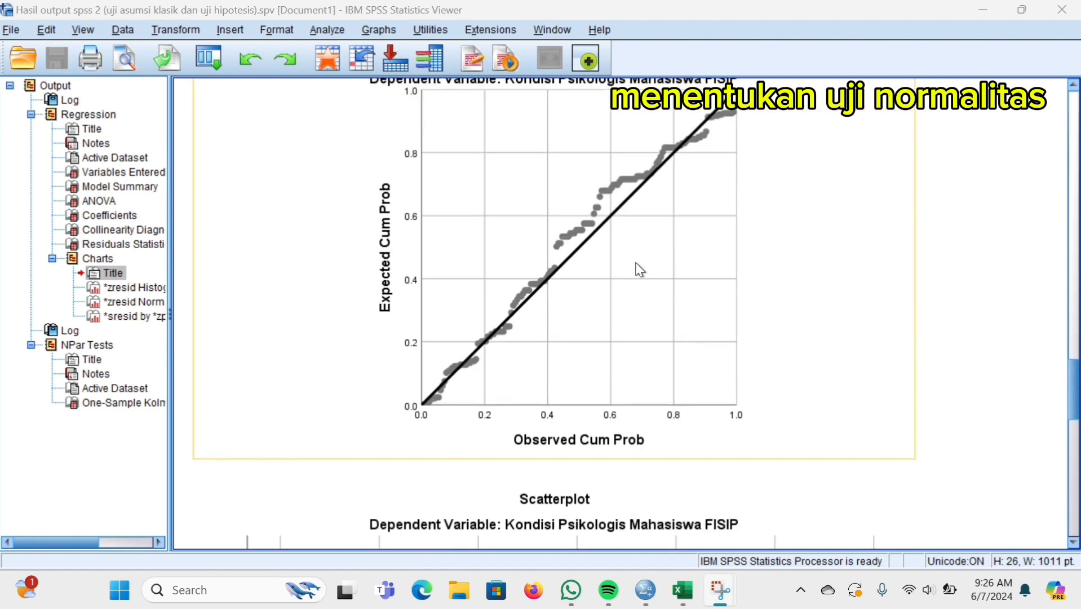
# - Examine the One-Sample Kolmogorov-Smirnov Test table below the regression scatterplot to judge the normality of the unstandardized residuals
pyautogui.scroll(2, 638, 269)
pyautogui.scroll(-8, 581, 340)
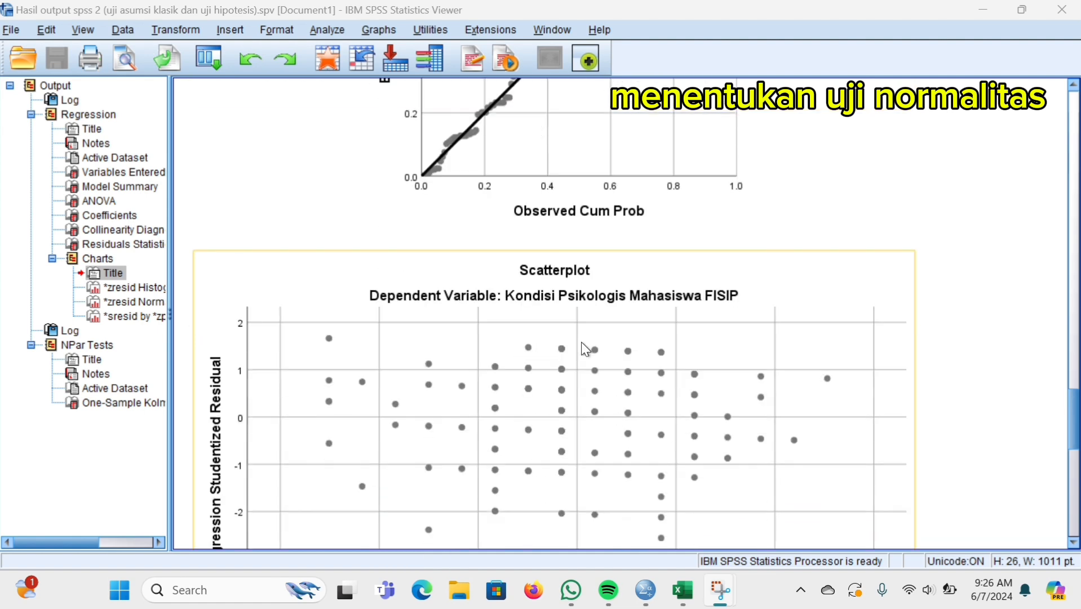
pyautogui.scroll(-4, 585, 348)
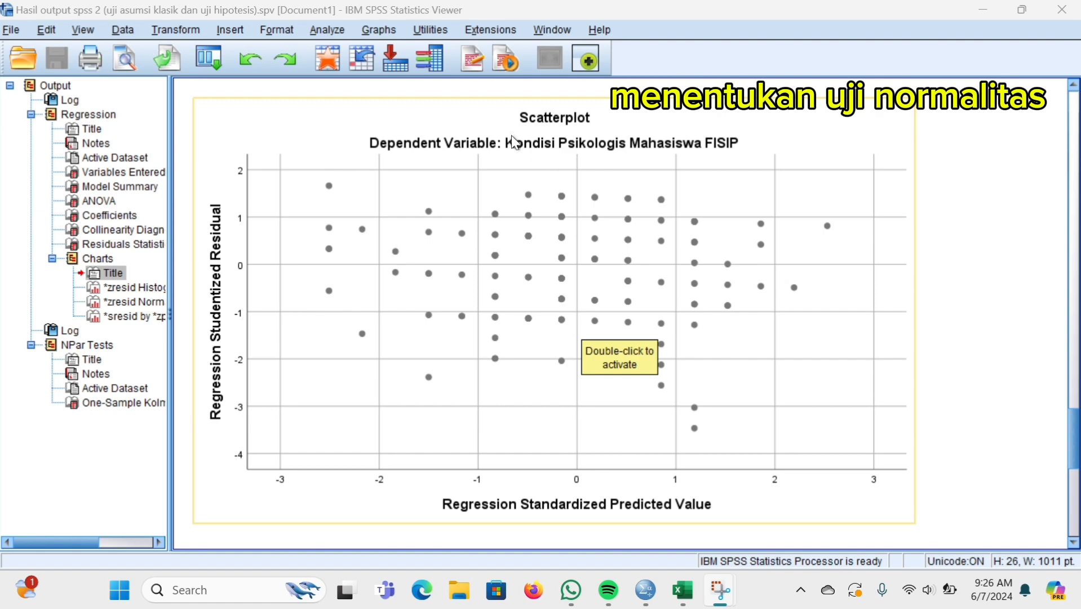
pyautogui.scroll(-10, 490, 350)
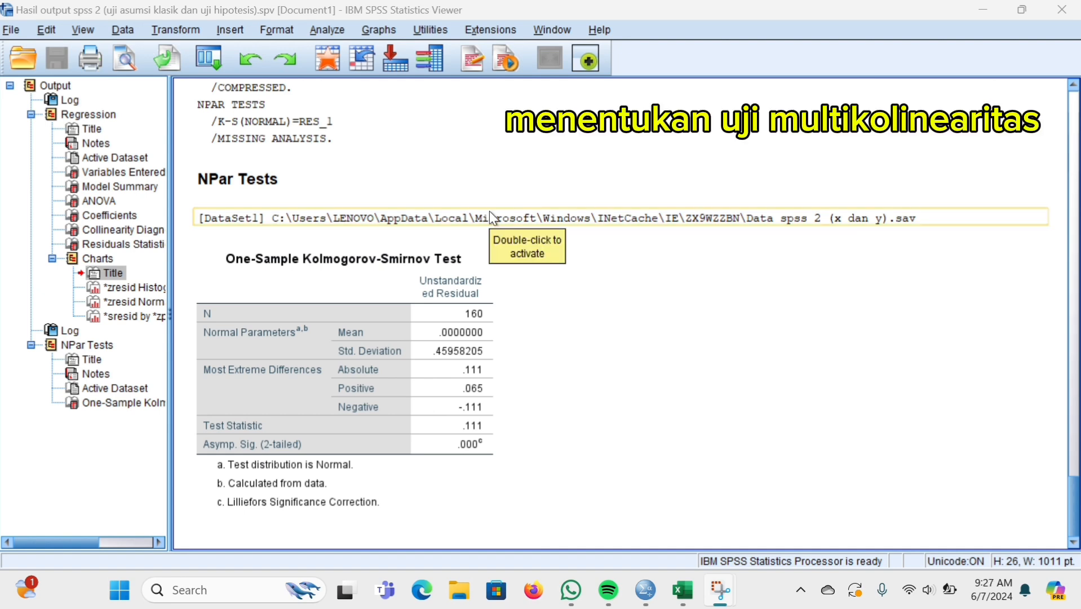
# - Check the Tolerance and VIF values in the Coefficients table for multicollinearity, dismissing the chat notification that covers them
pyautogui.scroll(15, 490, 213)
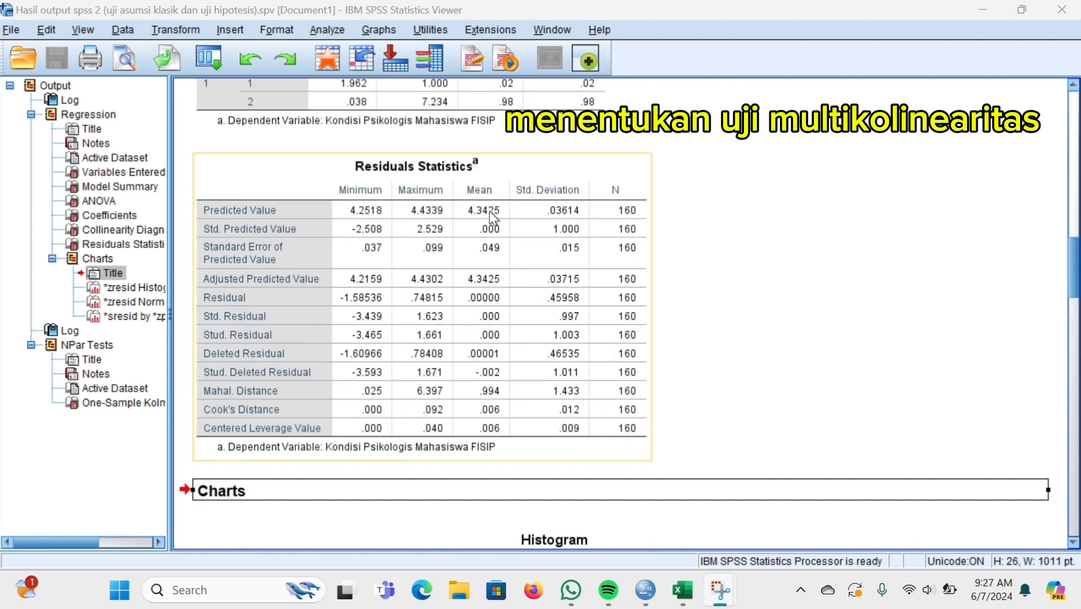
pyautogui.scroll(8, 489, 213)
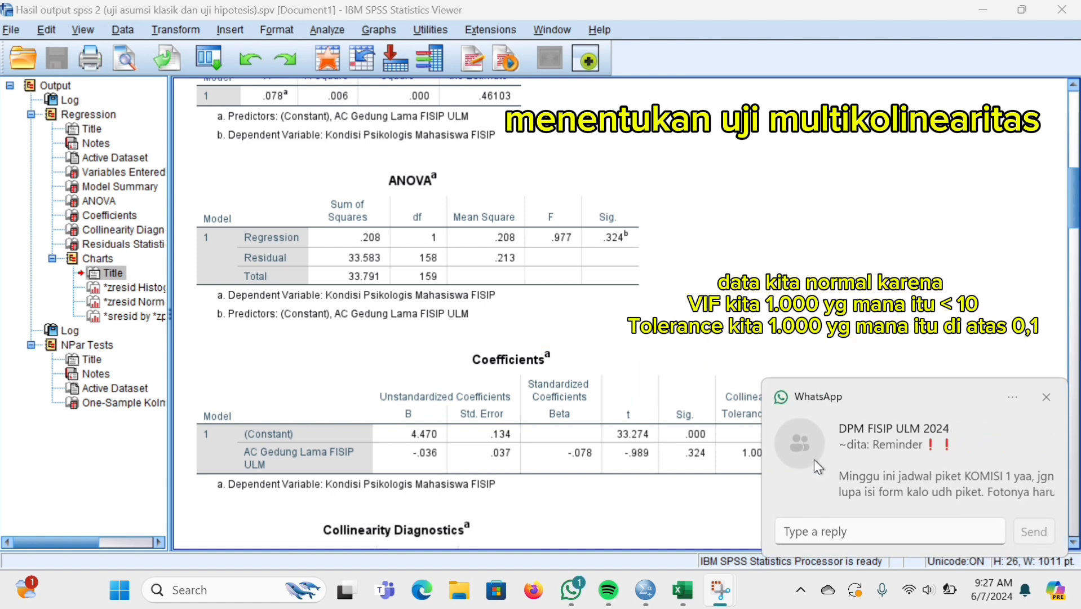
pyautogui.click(1046, 398)
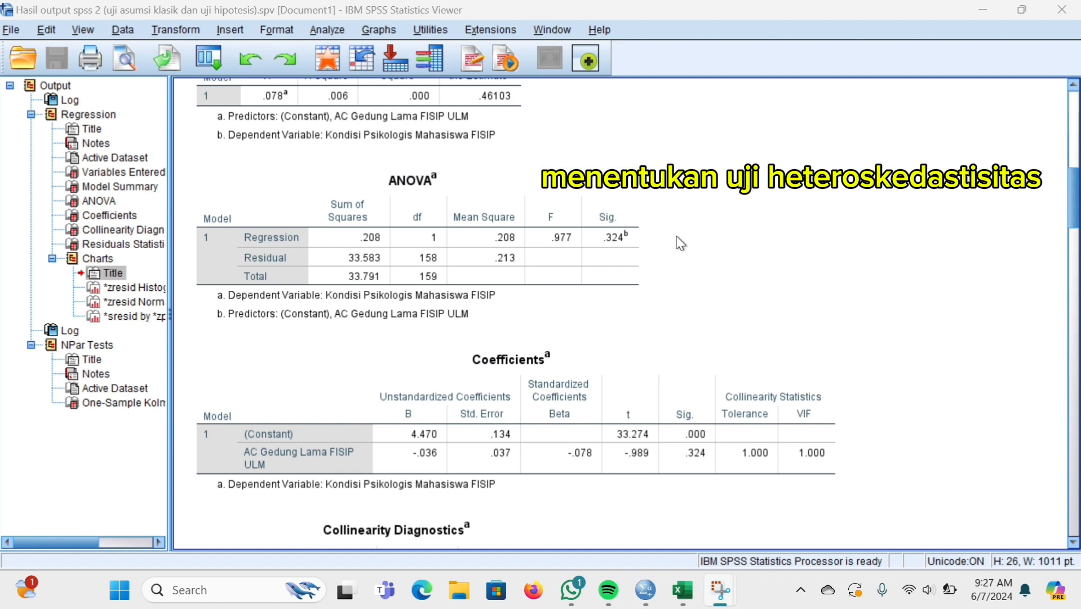
# - Examine the scatterplot of studentized residuals against standardized predicted values to judge heteroskedasticity
pyautogui.scroll(-20, 685, 240)
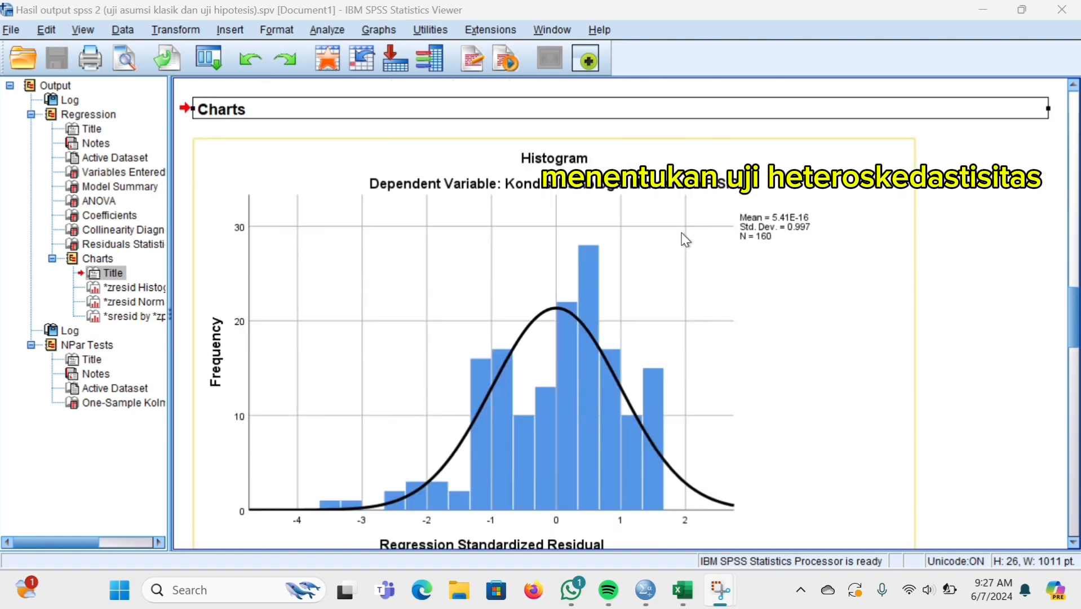
pyautogui.scroll(5, 685, 240)
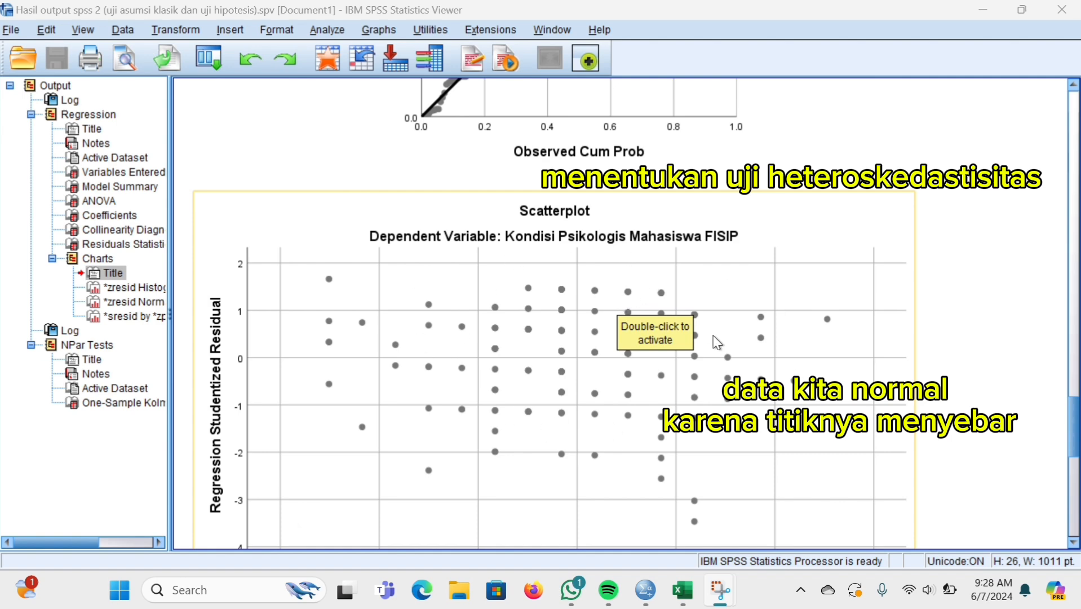
# - Review the Model Summary, ANOVA and Coefficients tables of the regression output for the hypothesis test
pyautogui.scroll(15, 749, 387)
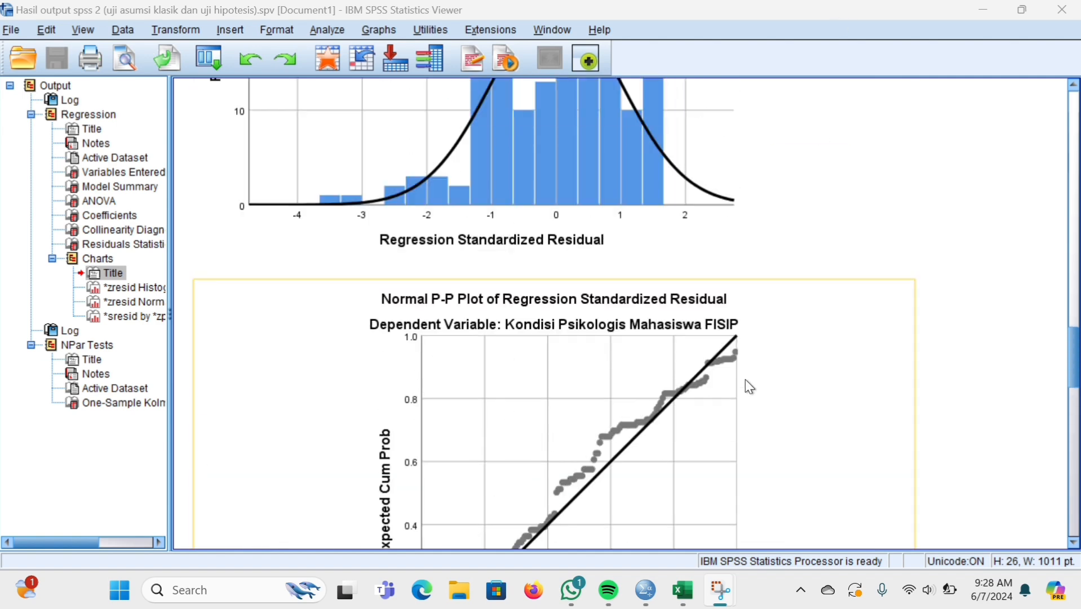
pyautogui.scroll(10, 748, 387)
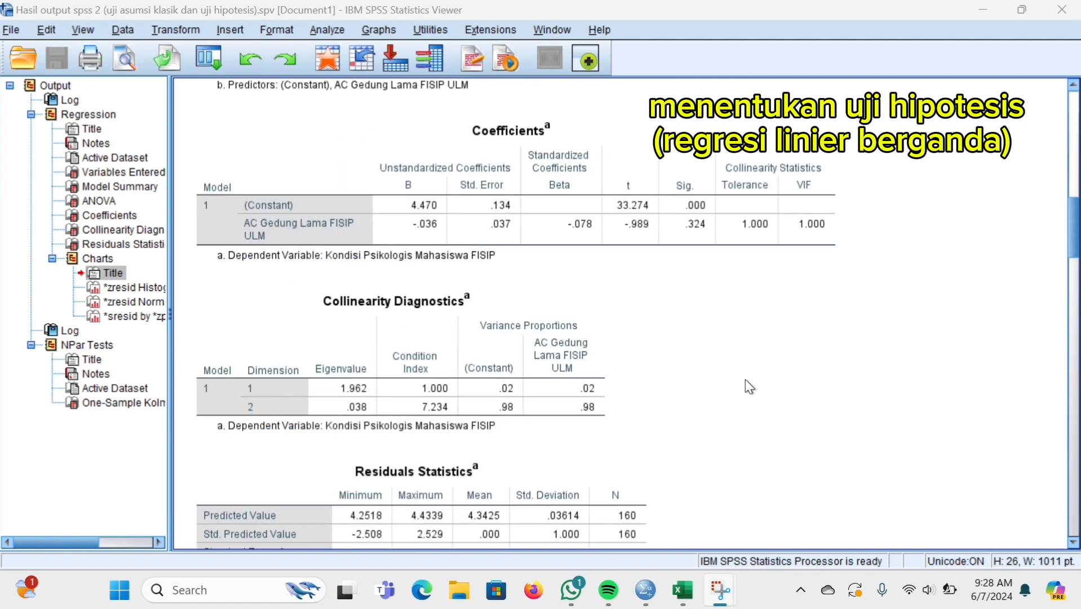
pyautogui.scroll(5, 745, 379)
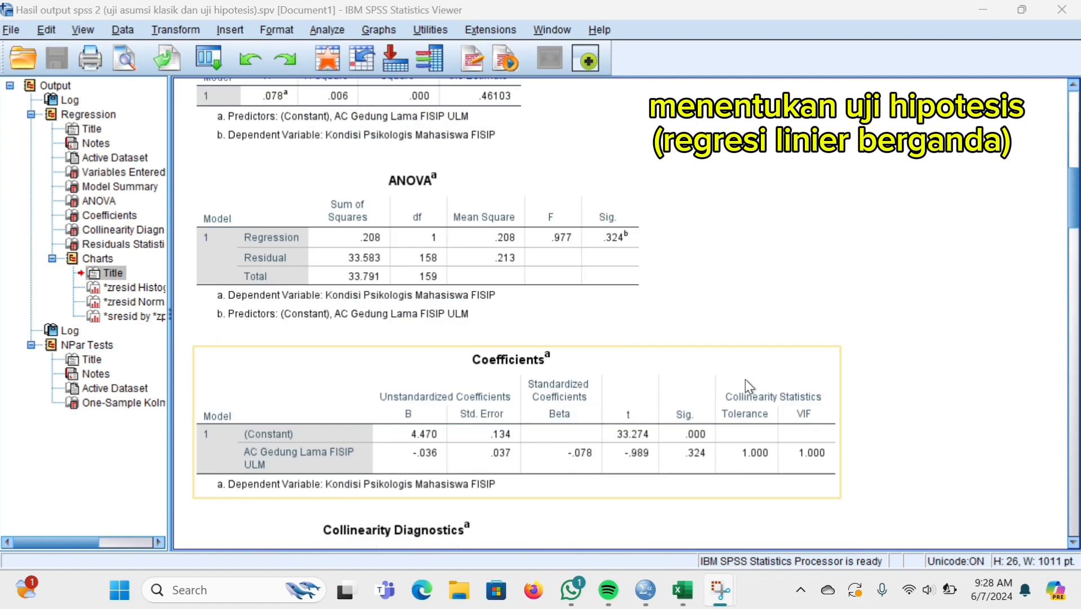
pyautogui.scroll(2, 745, 379)
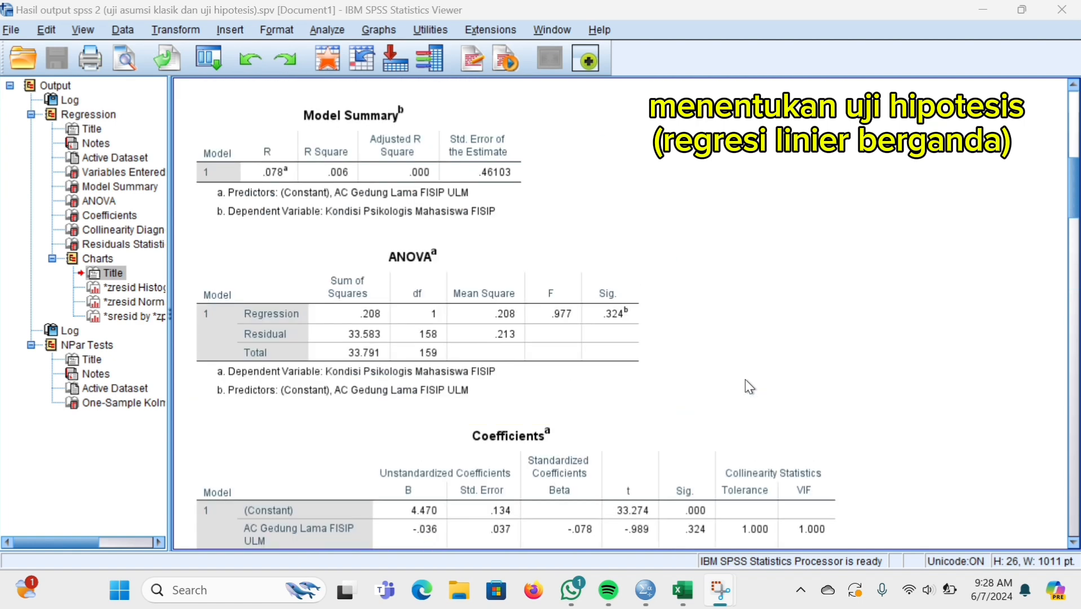
pyautogui.scroll(-2, 745, 379)
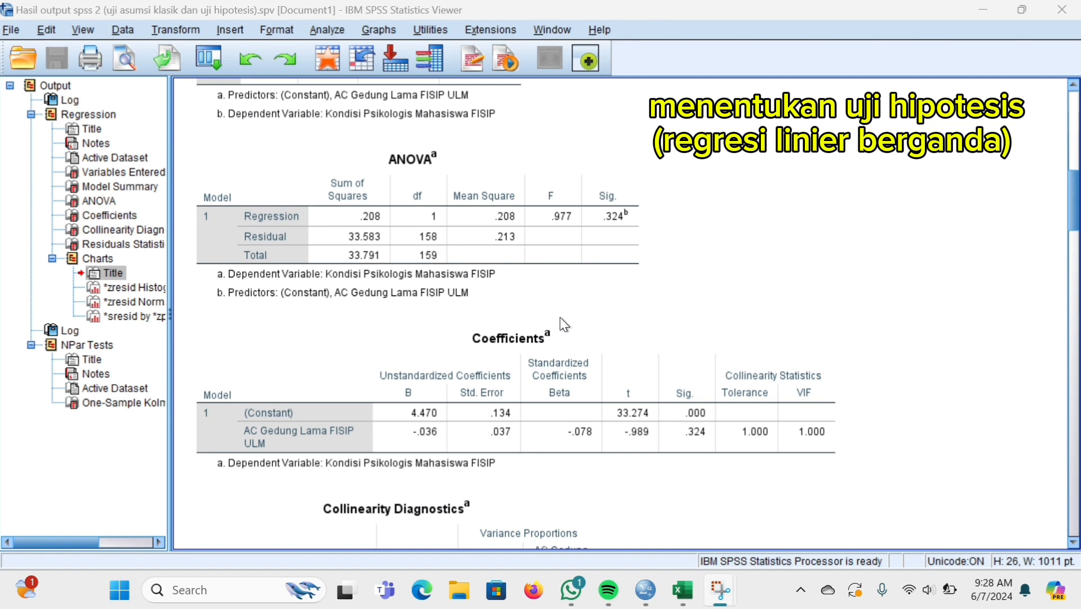